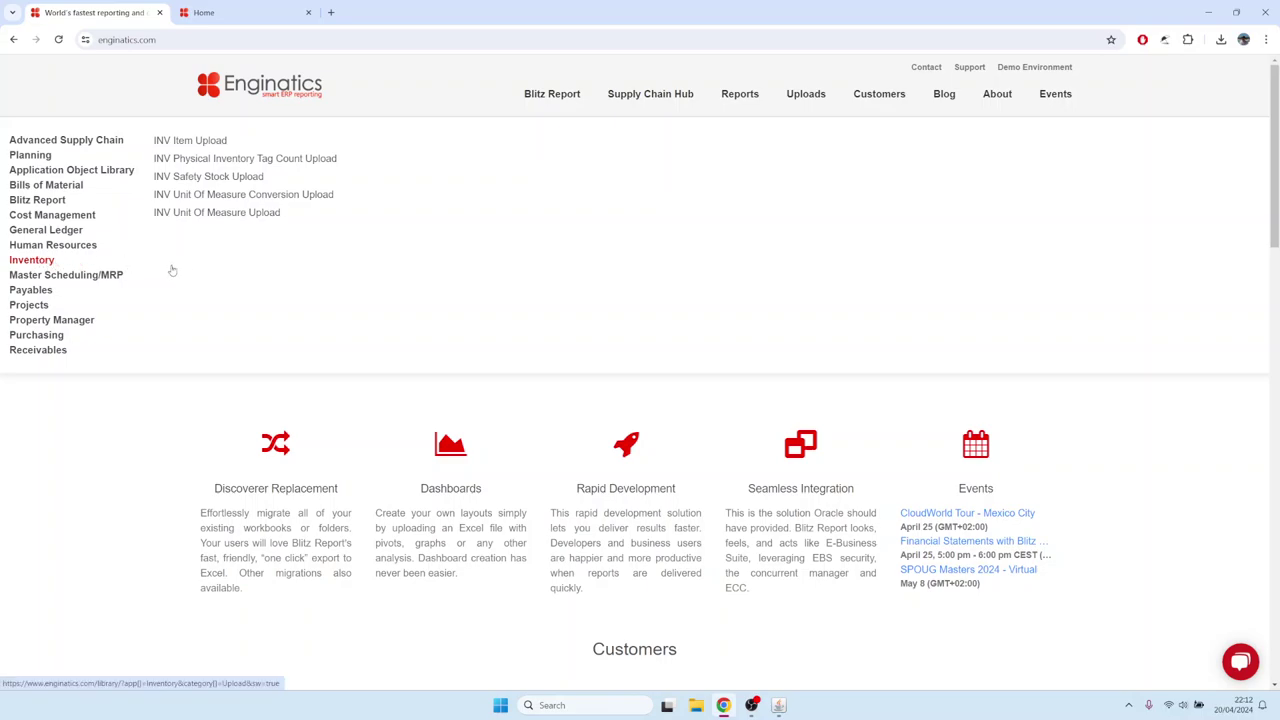
Open the INV Item Upload page on the Enginatics site and read its description of the item creation methods
click(194, 145)
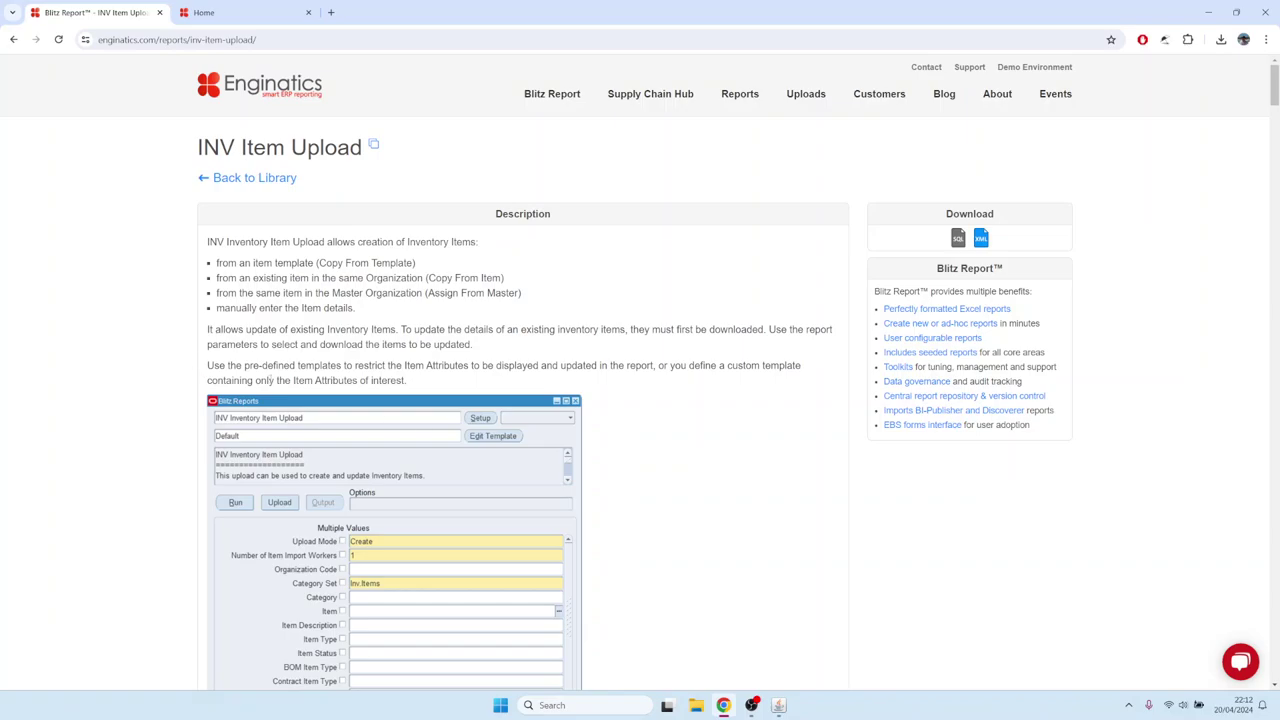
scroll(492, 333, down, 3)
scroll(450, 310, down, 1)
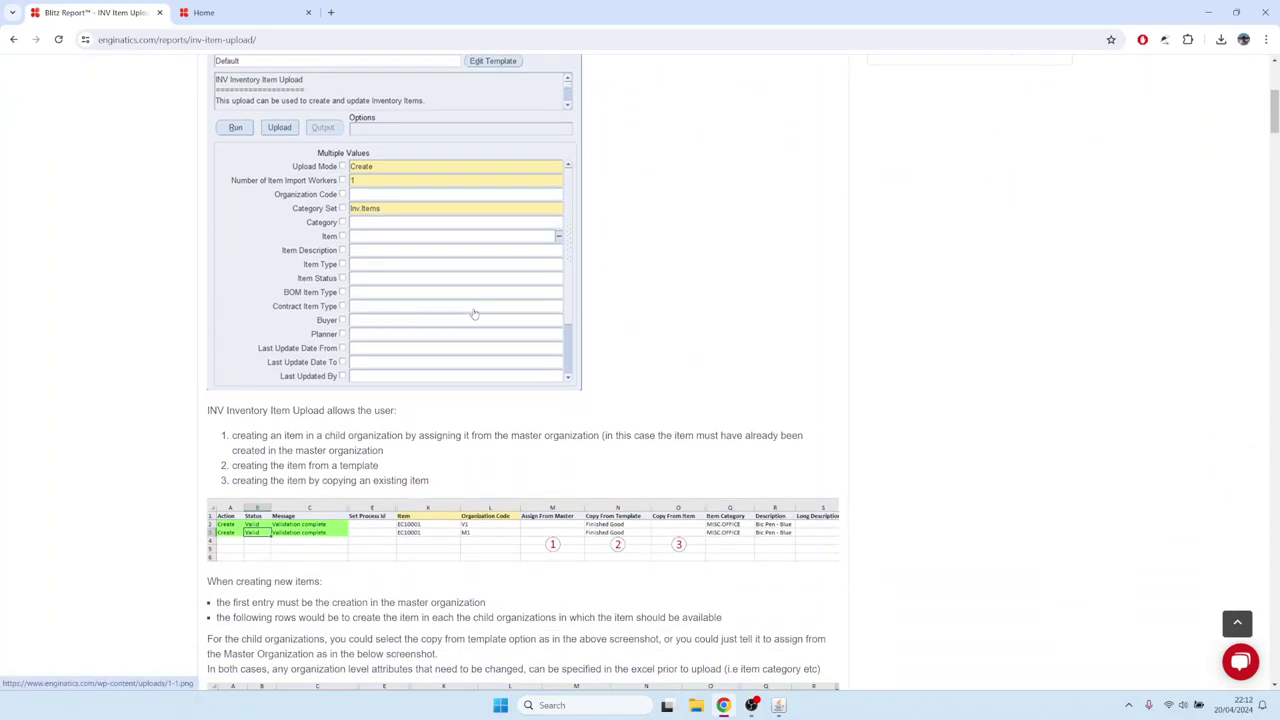
scroll(419, 296, up, 2)
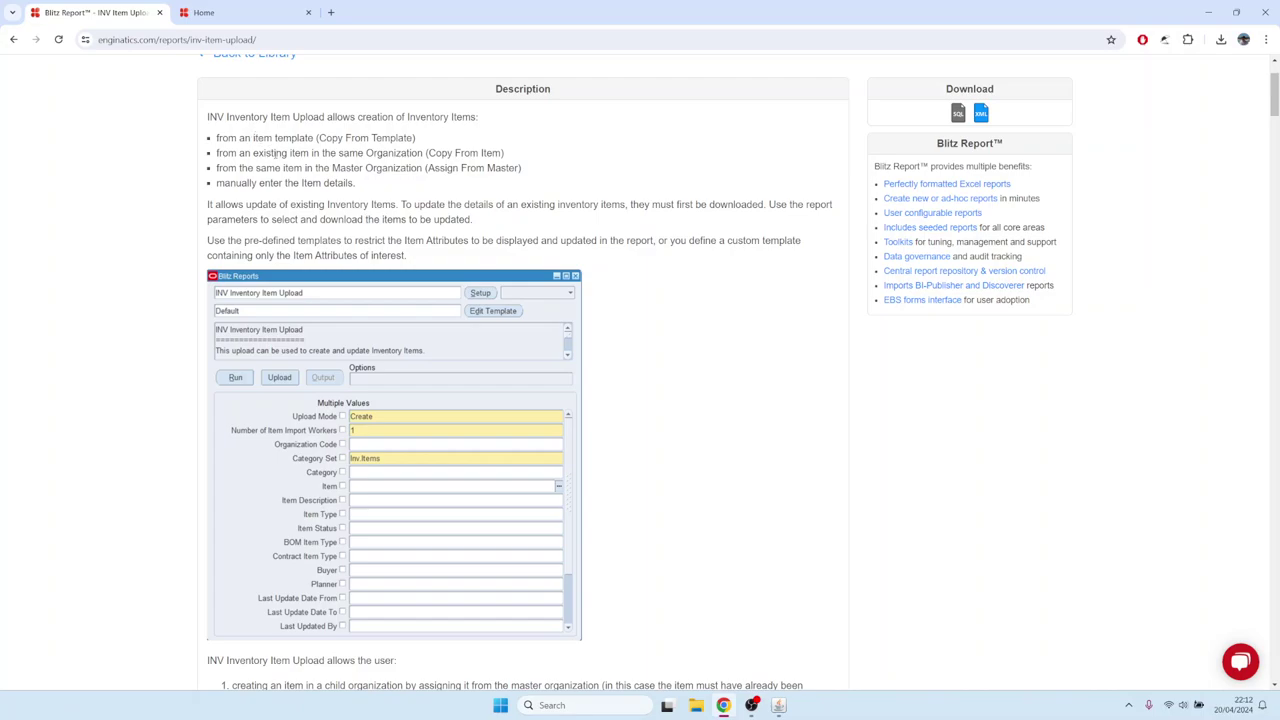
drag(275, 153, 321, 161)
click(342, 166)
scroll(364, 168, down, 2)
scroll(380, 258, down, 2)
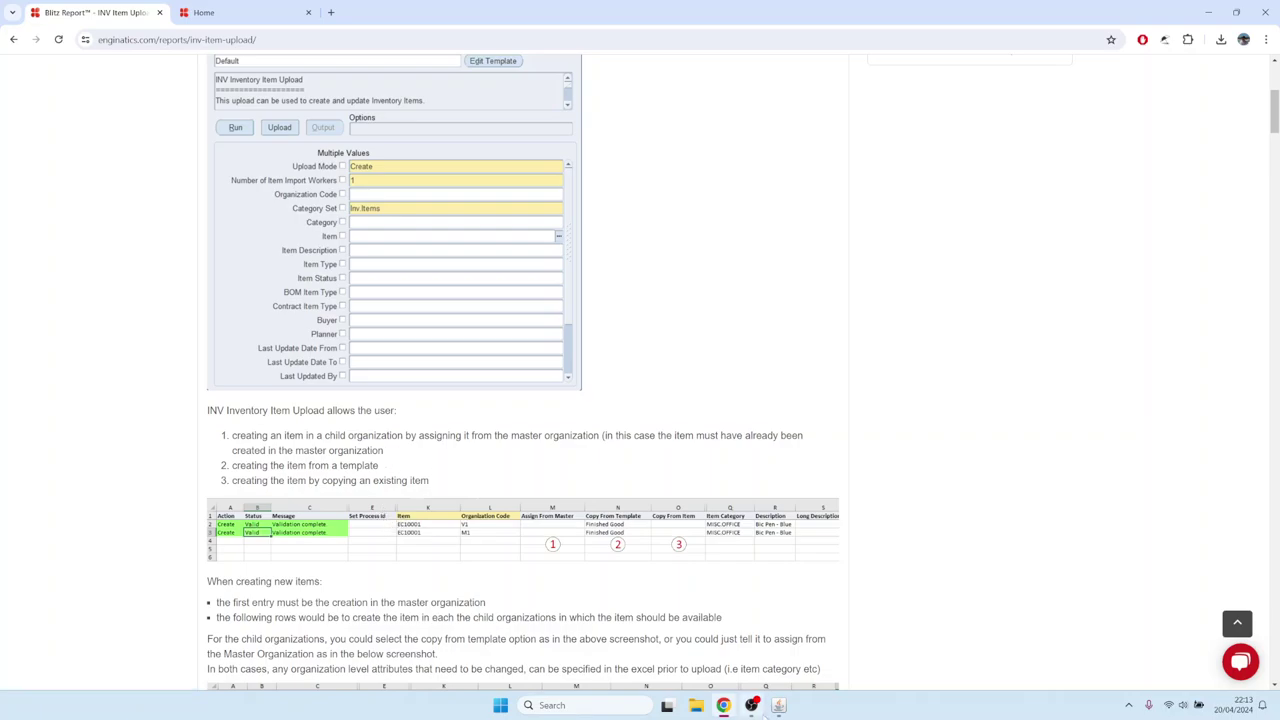
Switch to Oracle Applications, open Blitz Report and view the templates available for INV Item Upload
click(778, 705)
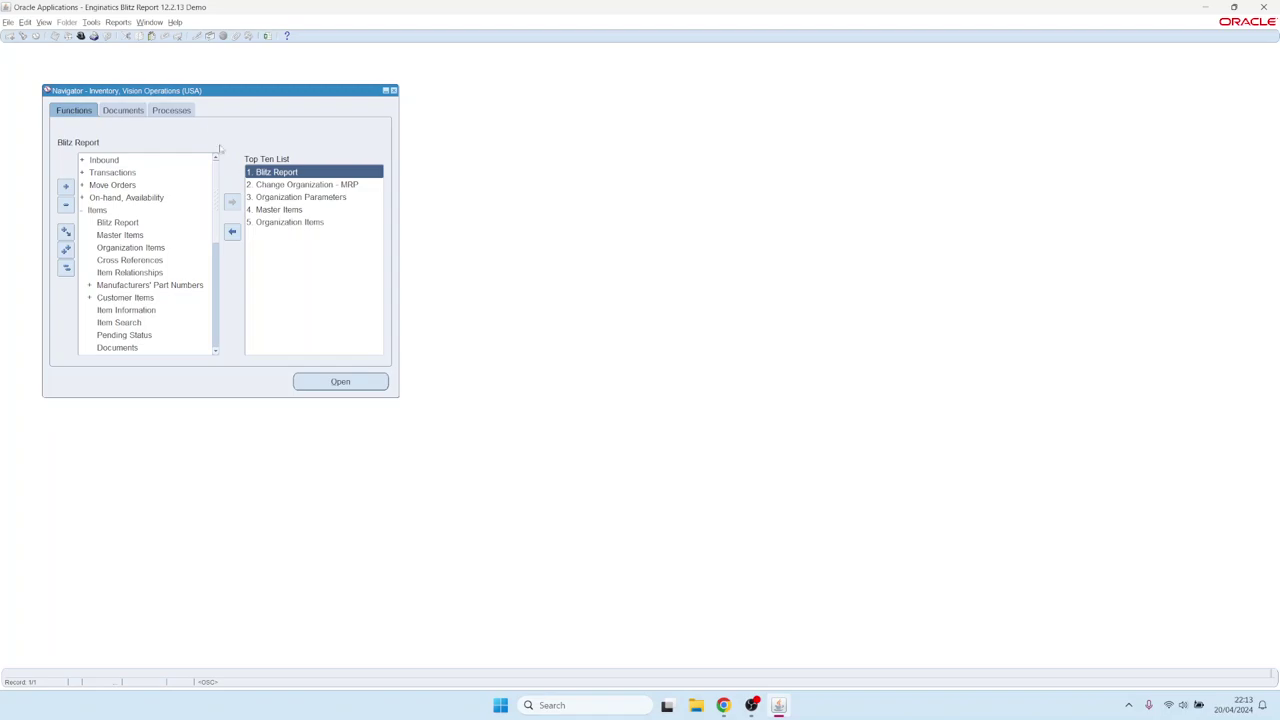
click(284, 172)
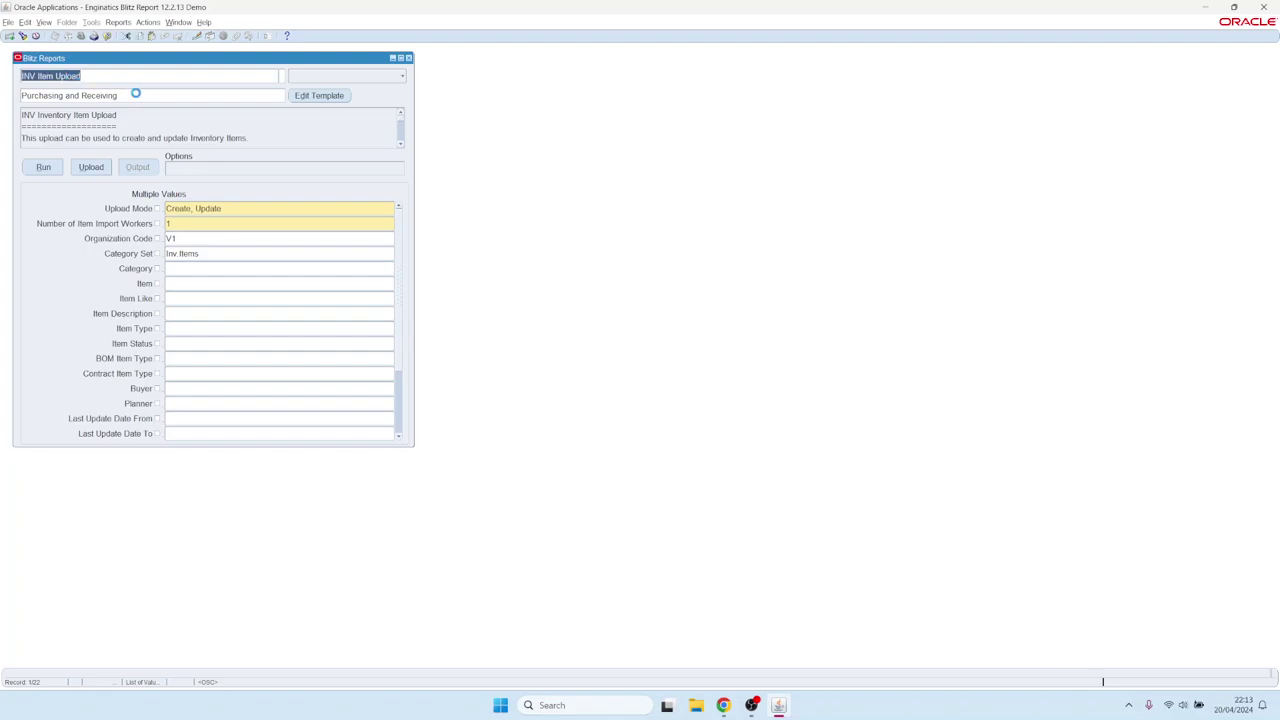
click(145, 97)
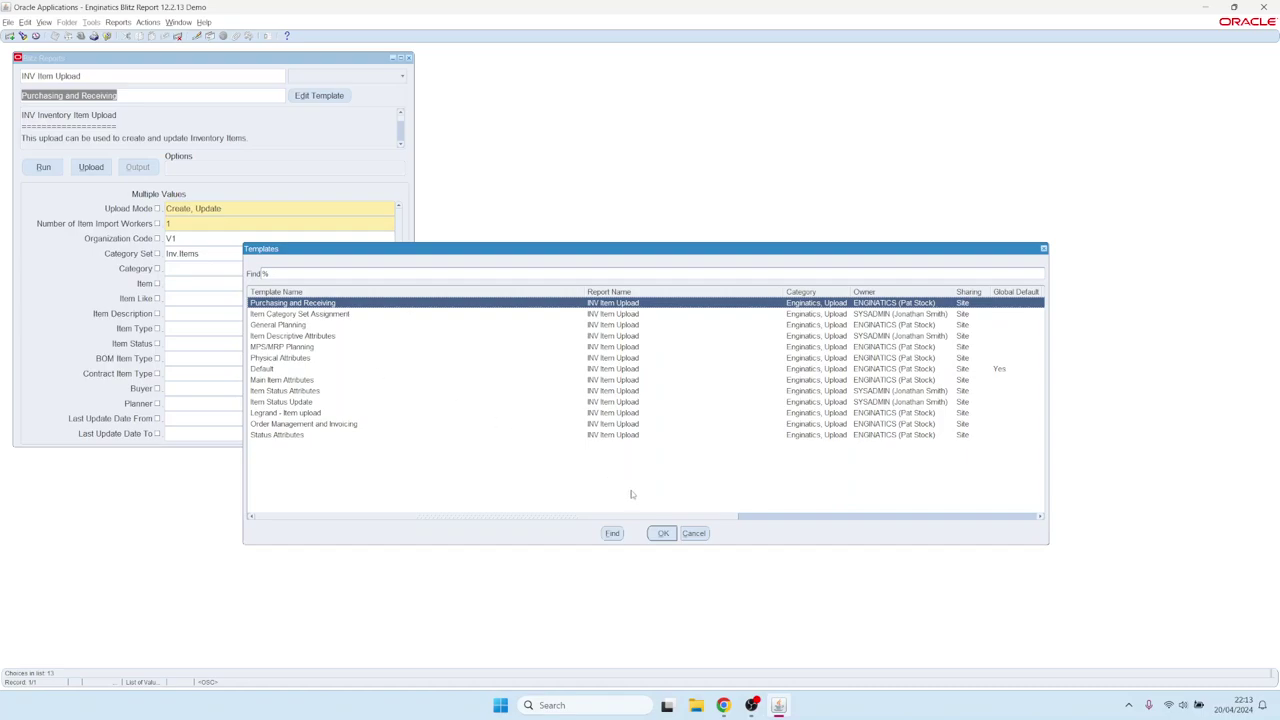
click(697, 531)
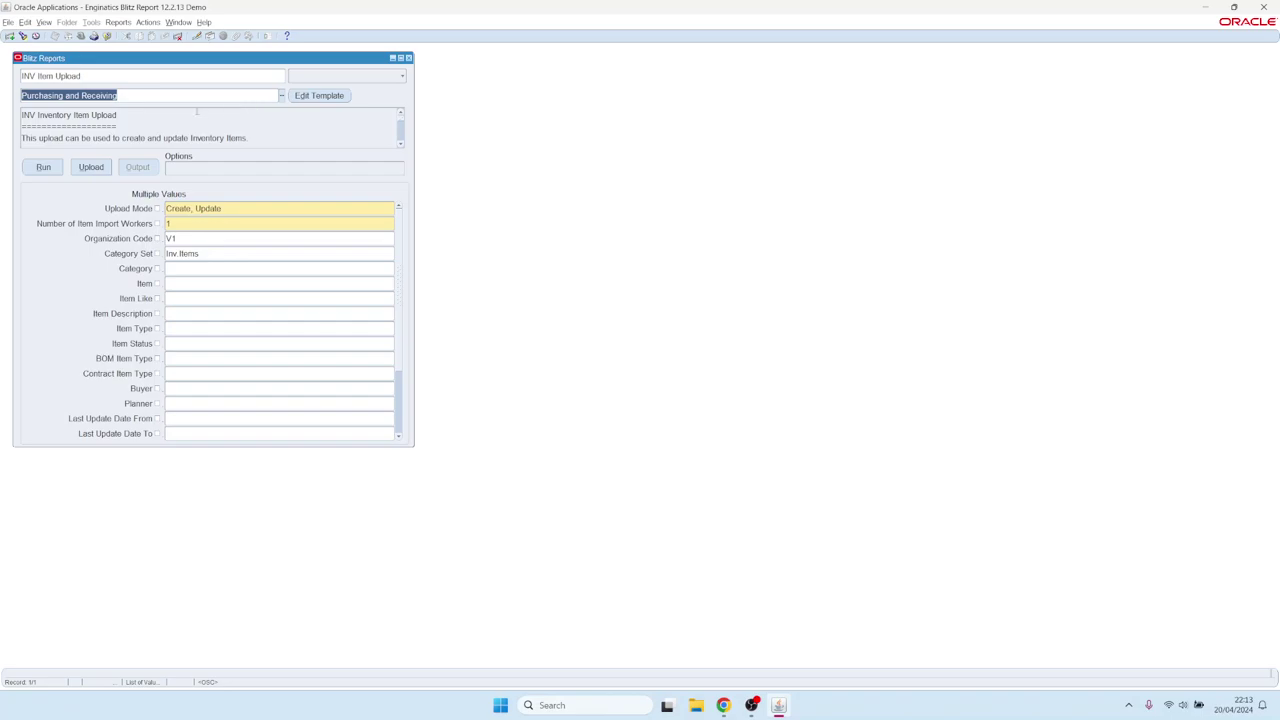
Clear the template selection, start a new template for INV Item Upload and select its Item Status column
key(Delete)
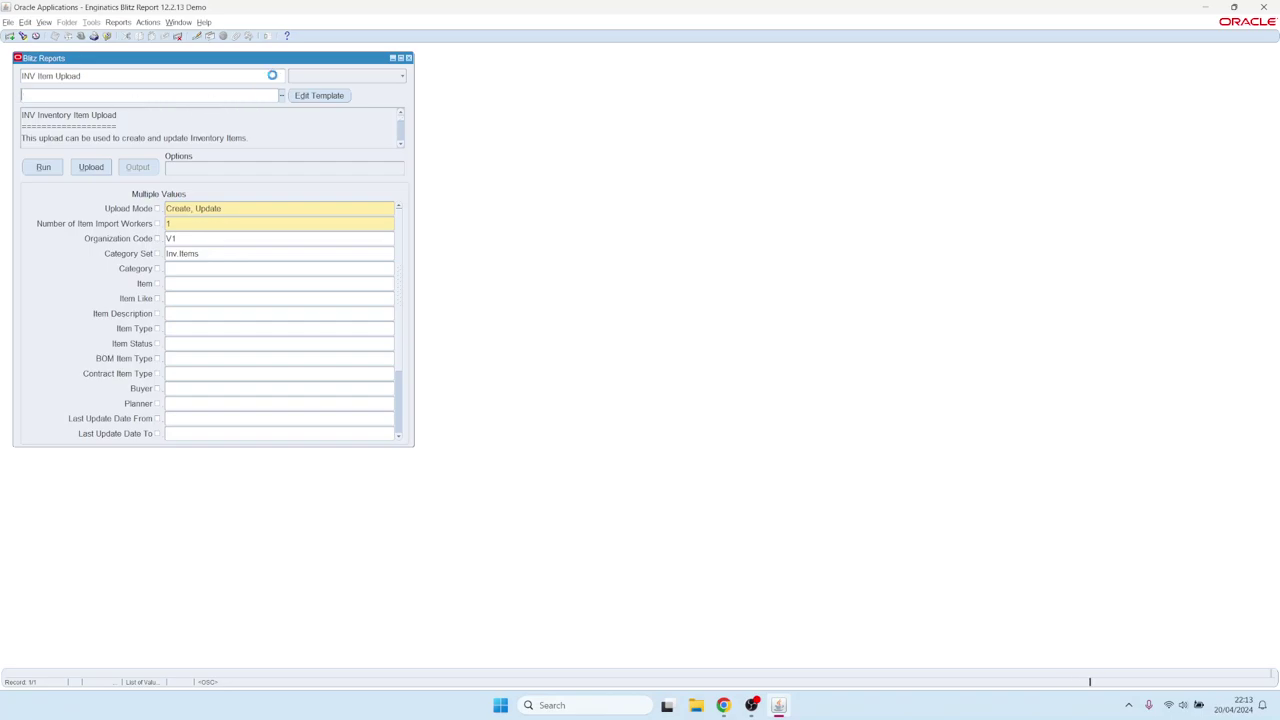
click(326, 95)
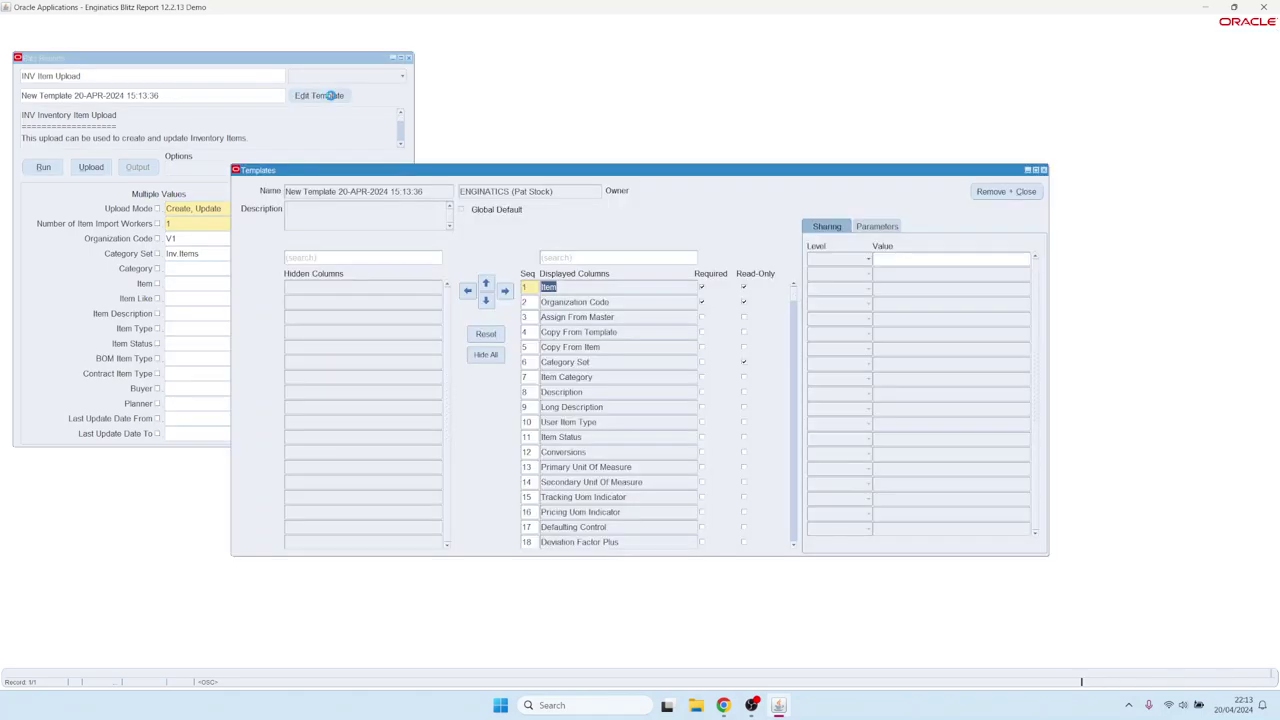
click(613, 438)
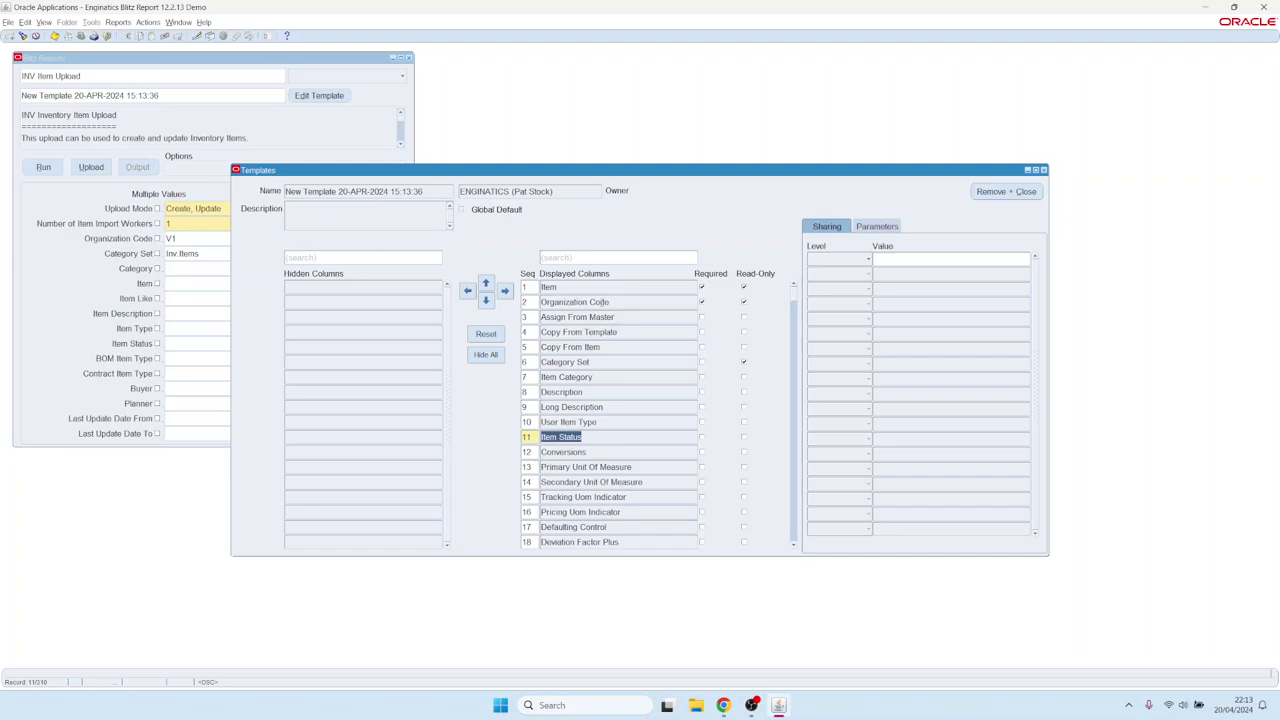
Load the Purchasing and Receiving template in the template editor and close the editor
drag(286, 191, 395, 194)
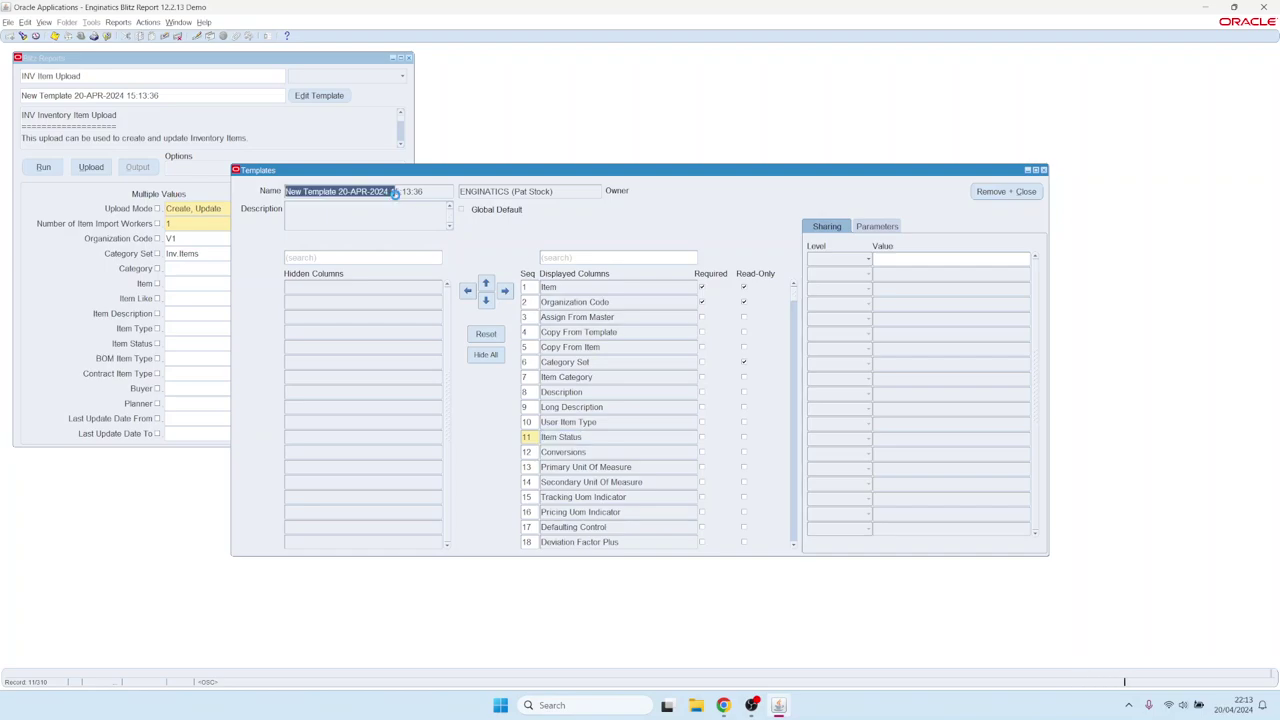
key(ctrl+l)
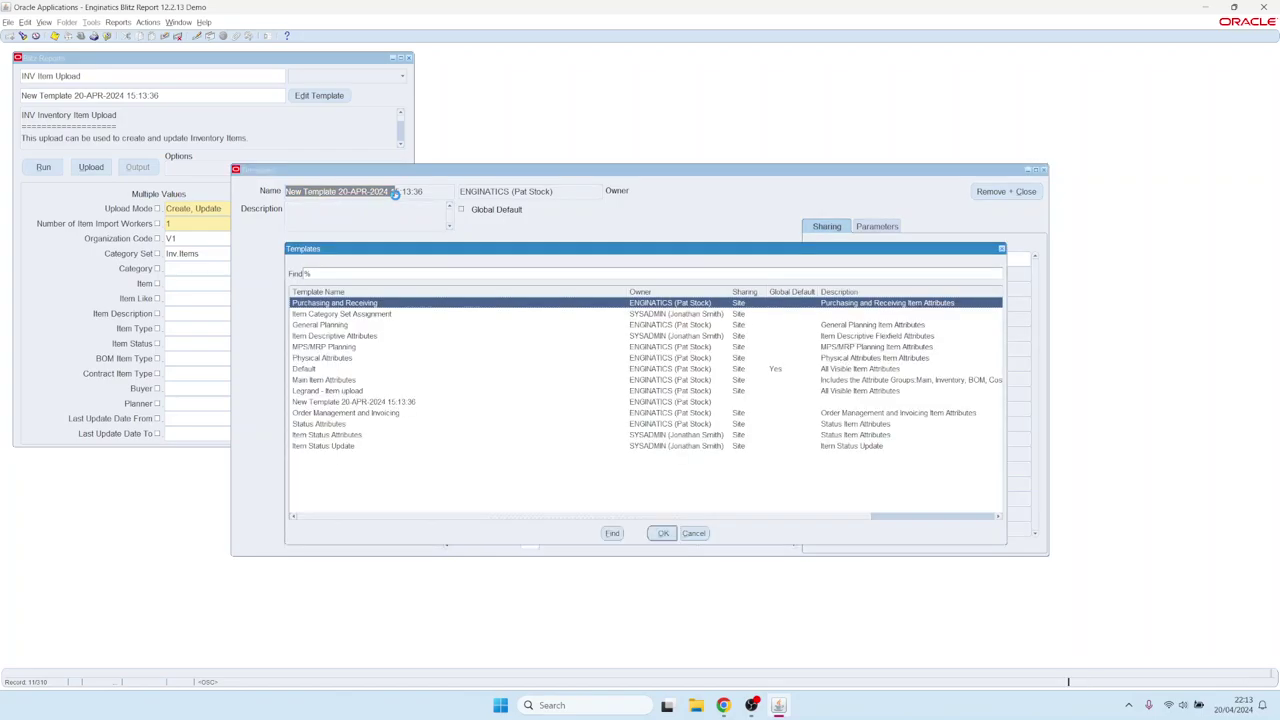
key(Down)
key(Up)
key(Escape)
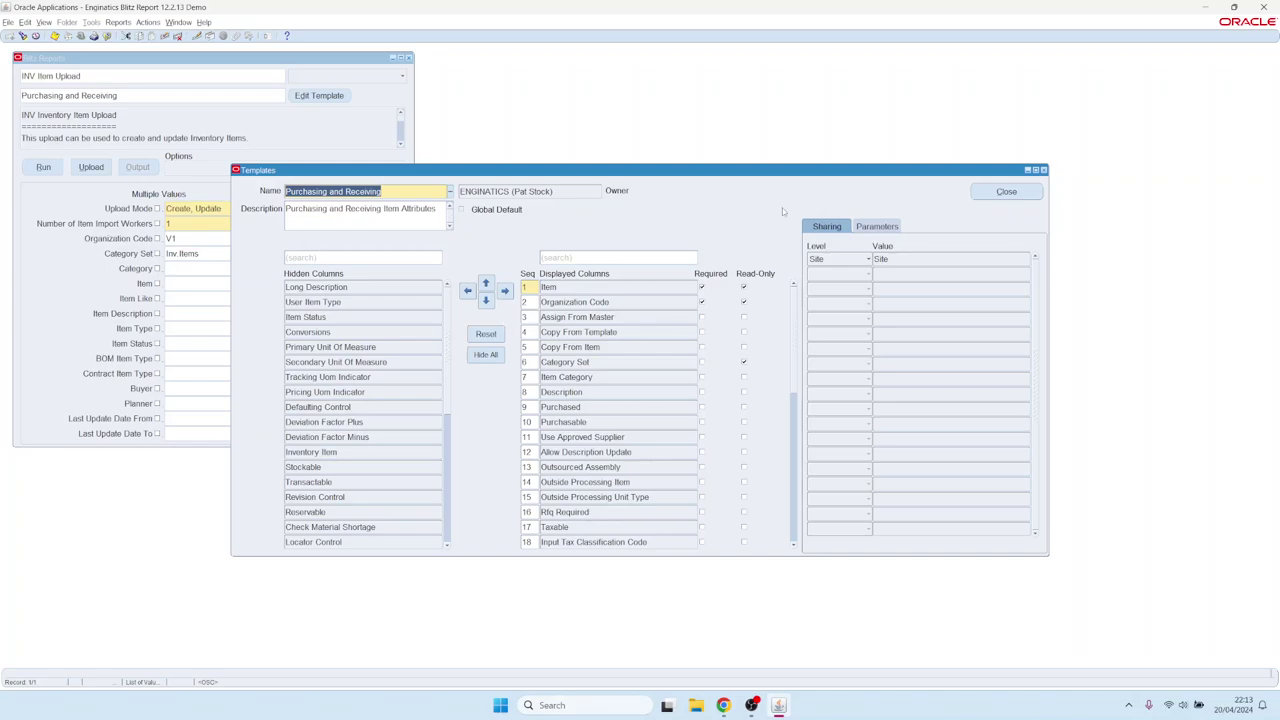
click(998, 191)
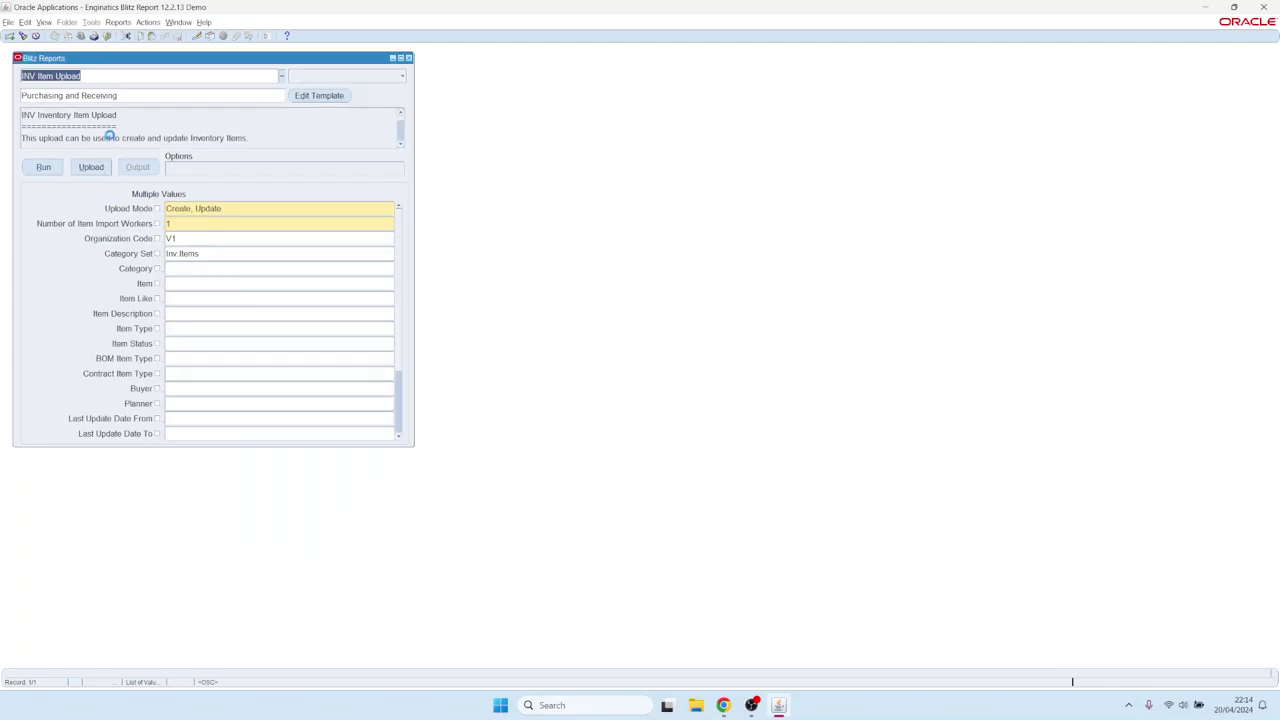
Set the upload mode to Create and run INV Item Upload to generate the Excel upload sheet
click(246, 209)
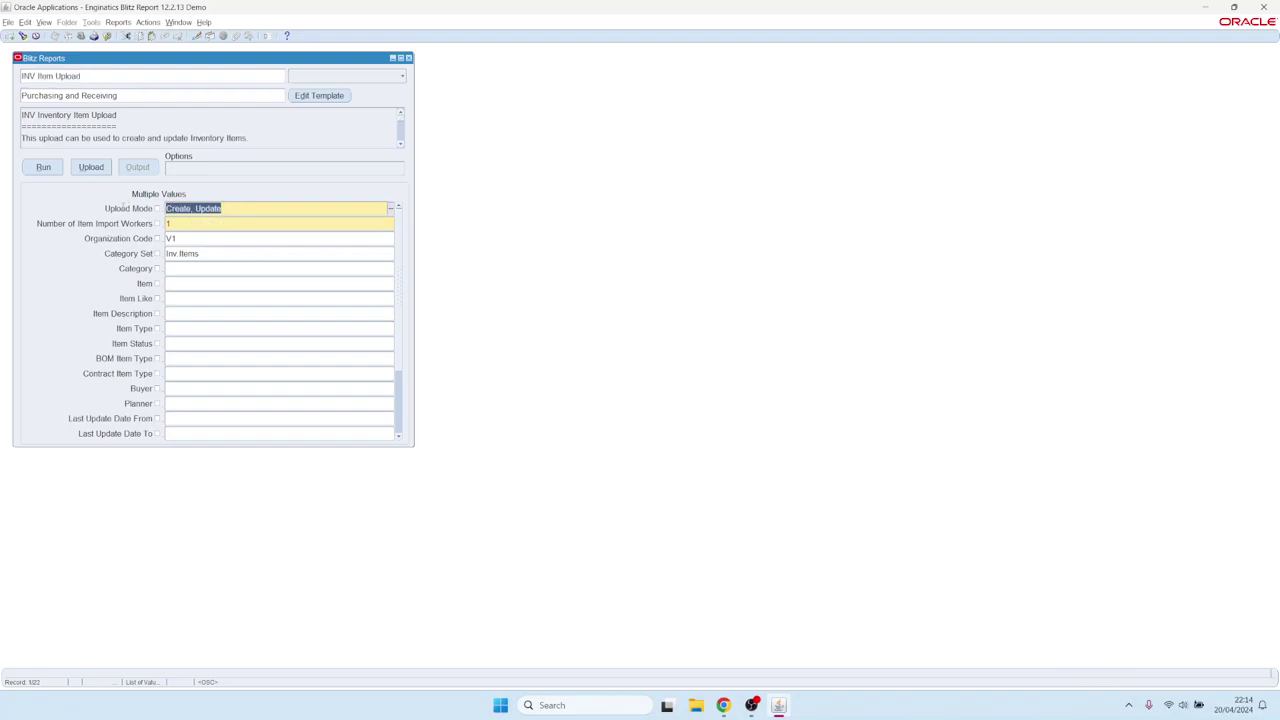
click(237, 207)
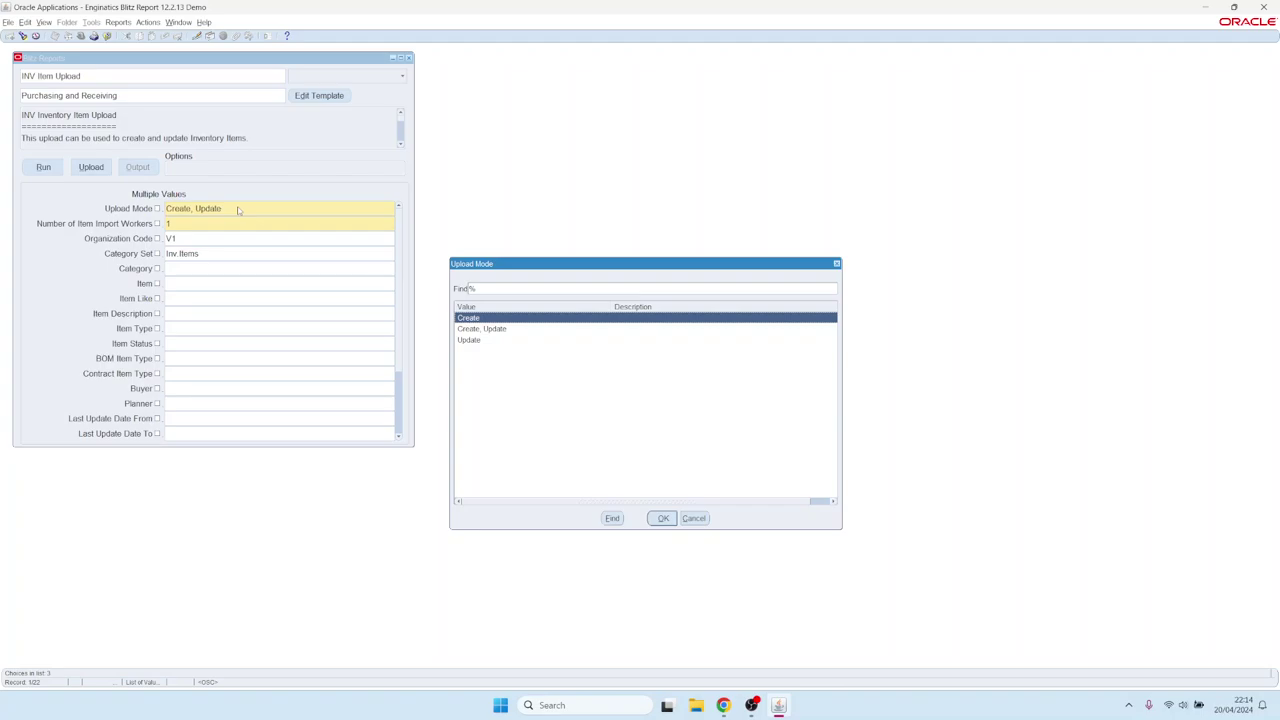
key(Down)
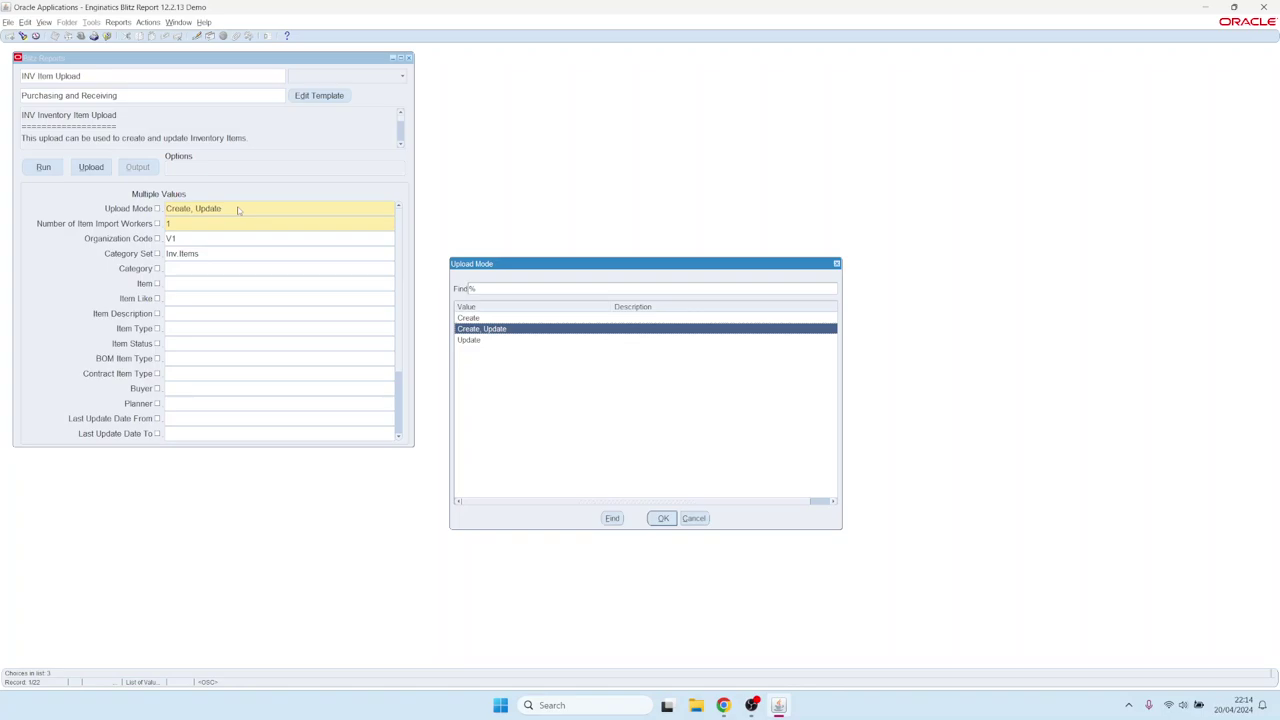
key(Down)
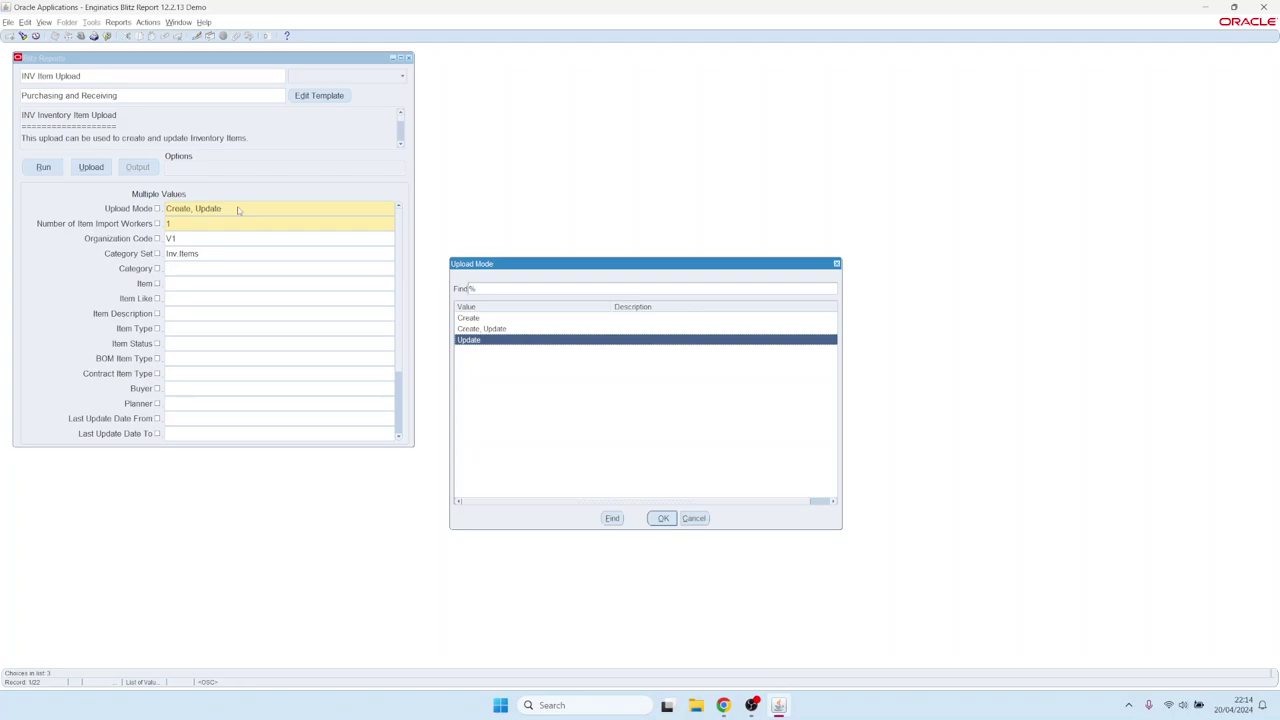
key(Up)
key(Up)
key(Return)
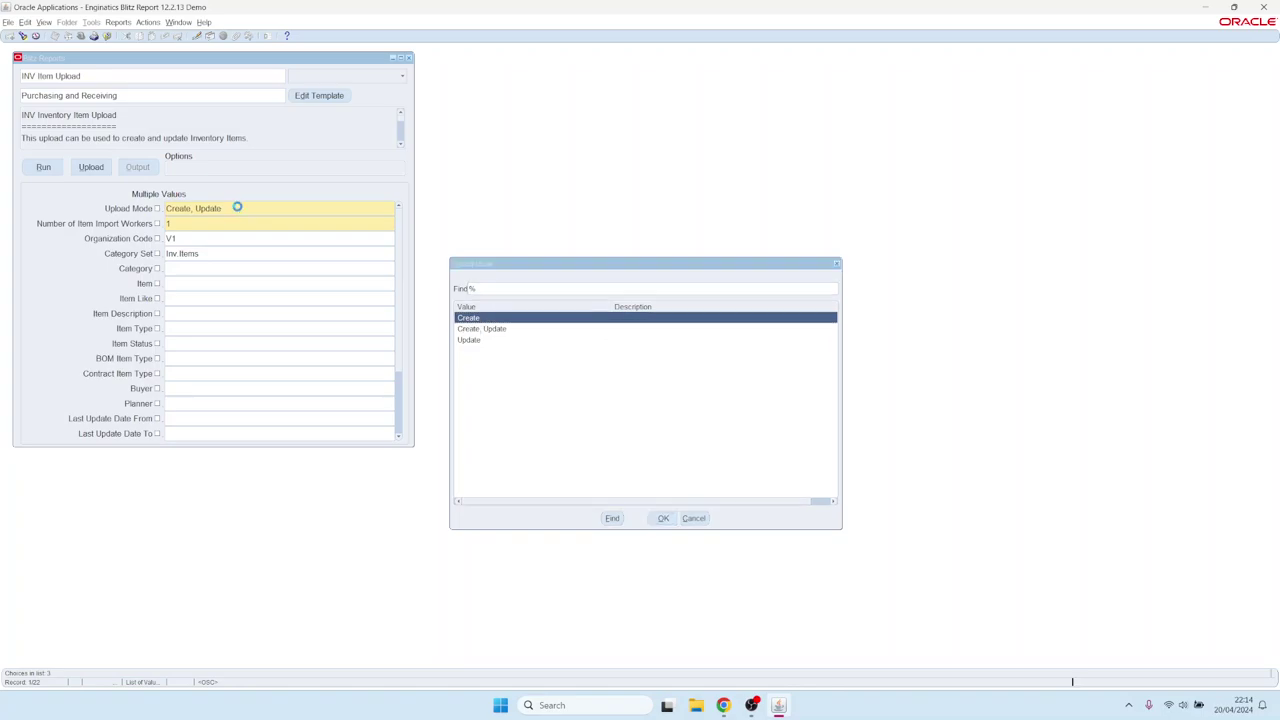
key(Tab)
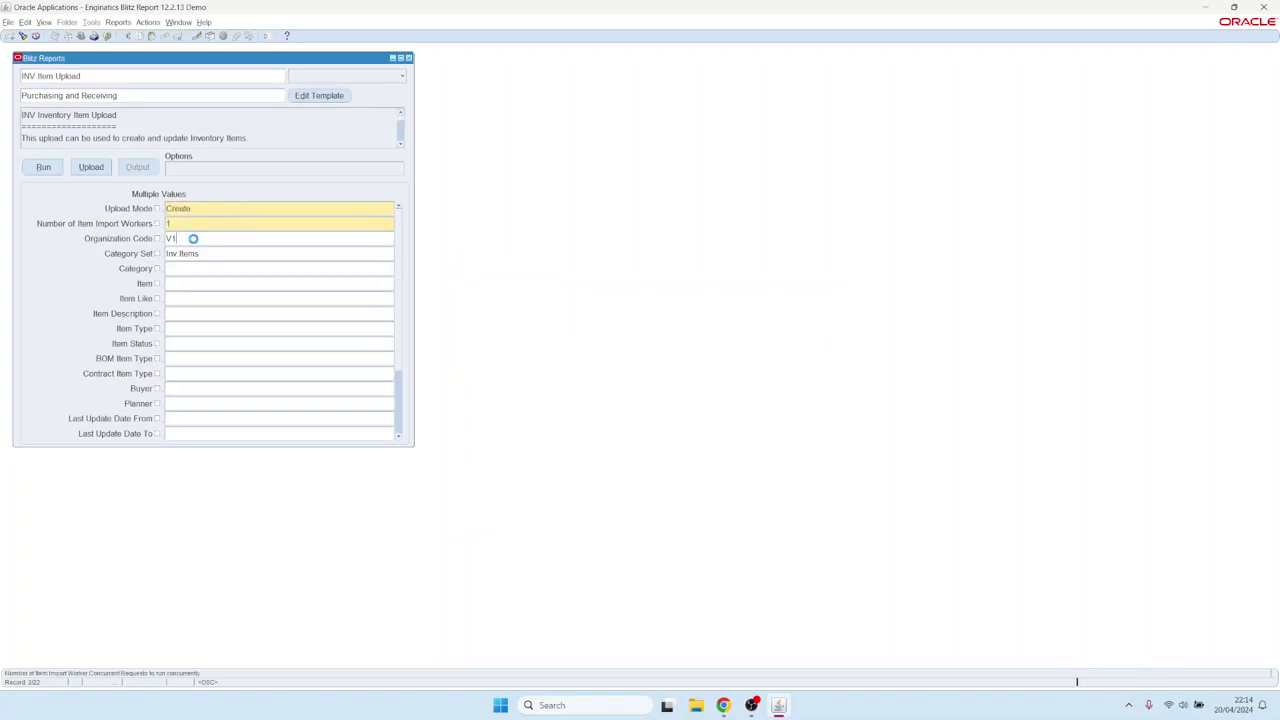
click(43, 167)
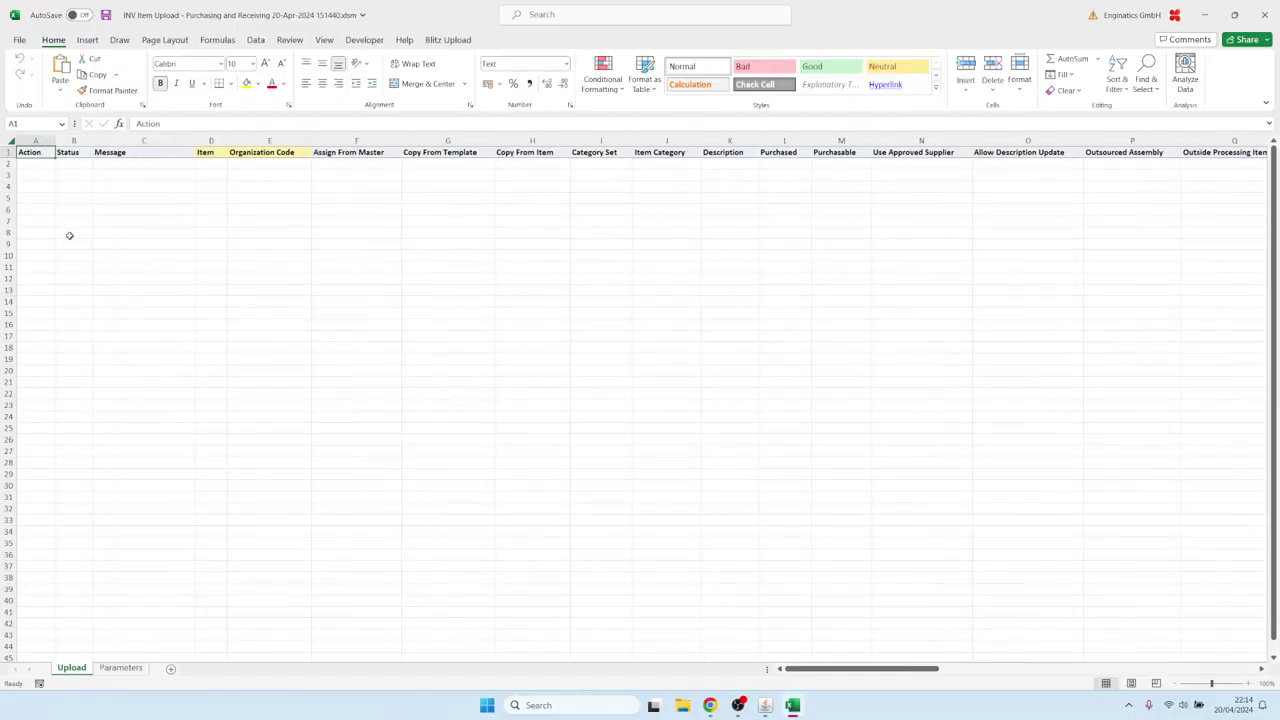
Enter item test_item9 with organization code V1 in row 2 of the upload sheet
click(211, 162)
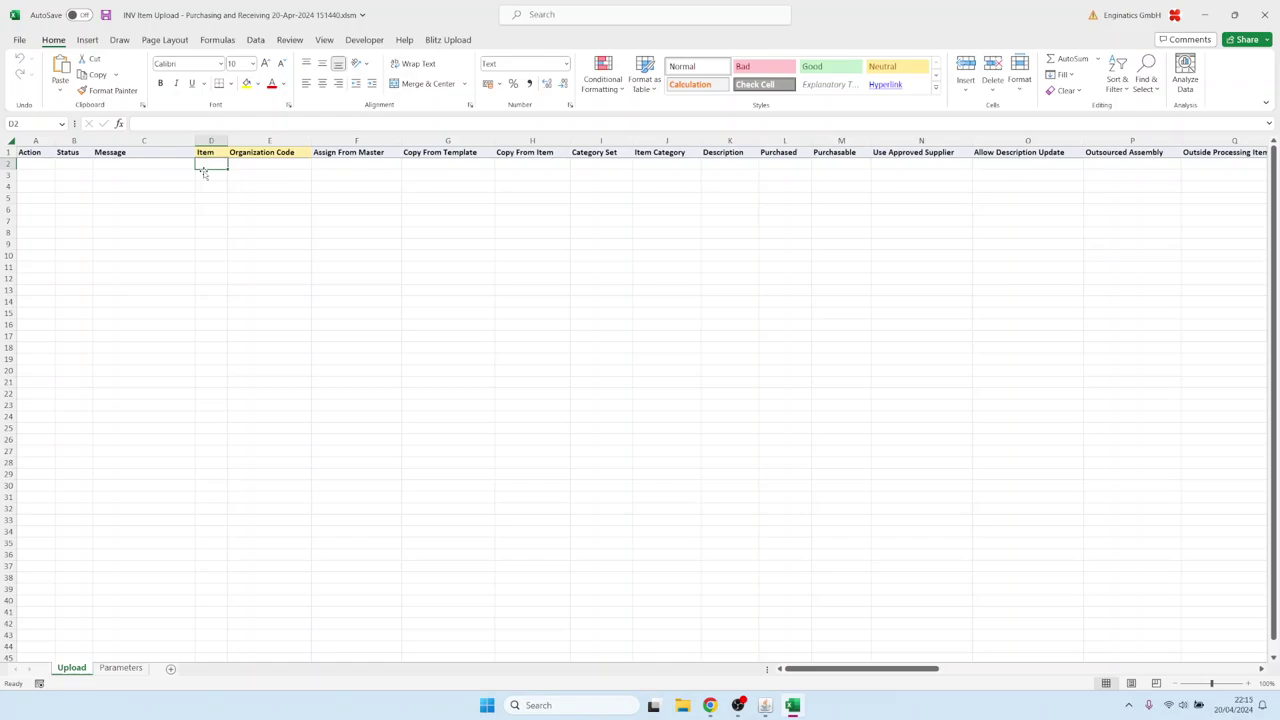
text(test_)
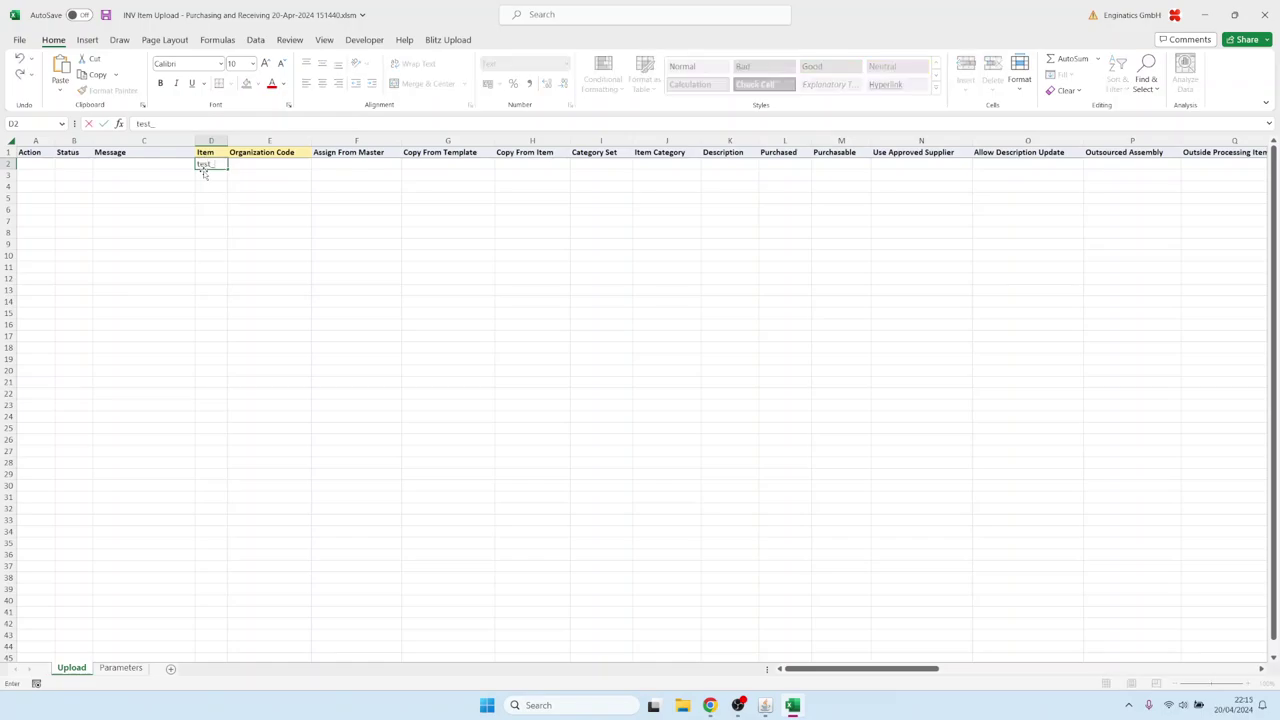
text(item9)
key(Tab)
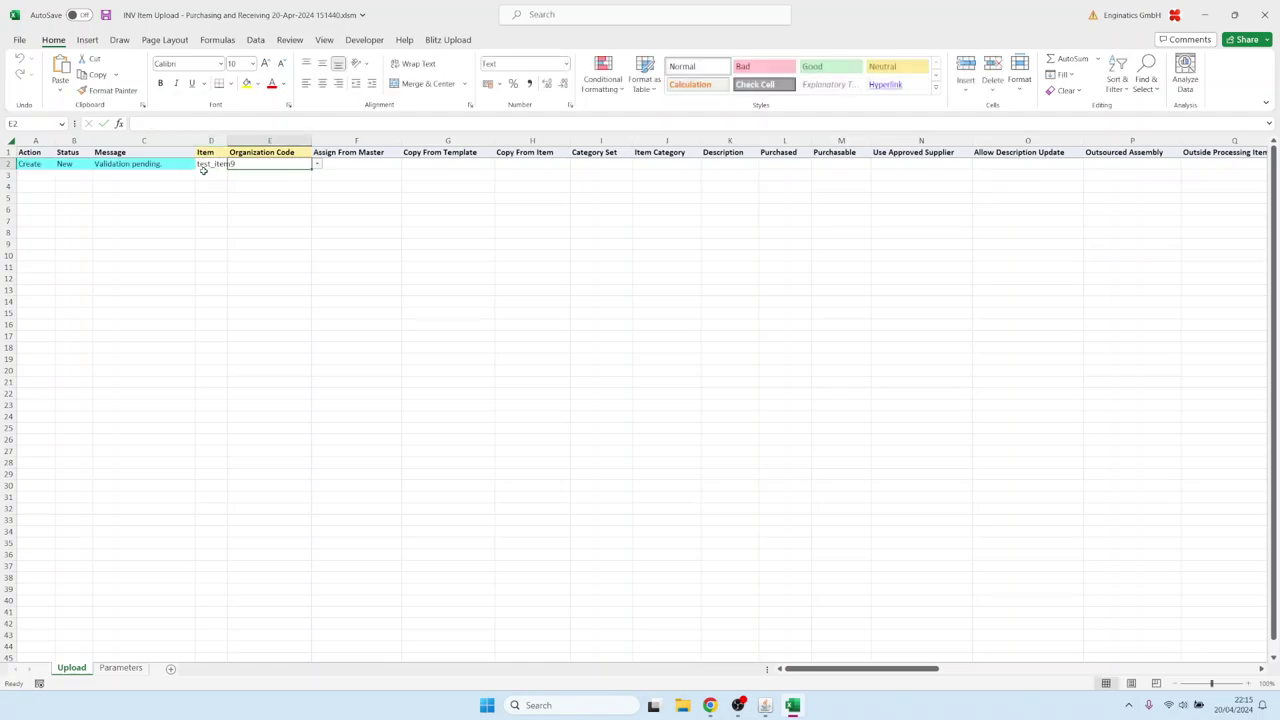
text(v1)
key(Tab)
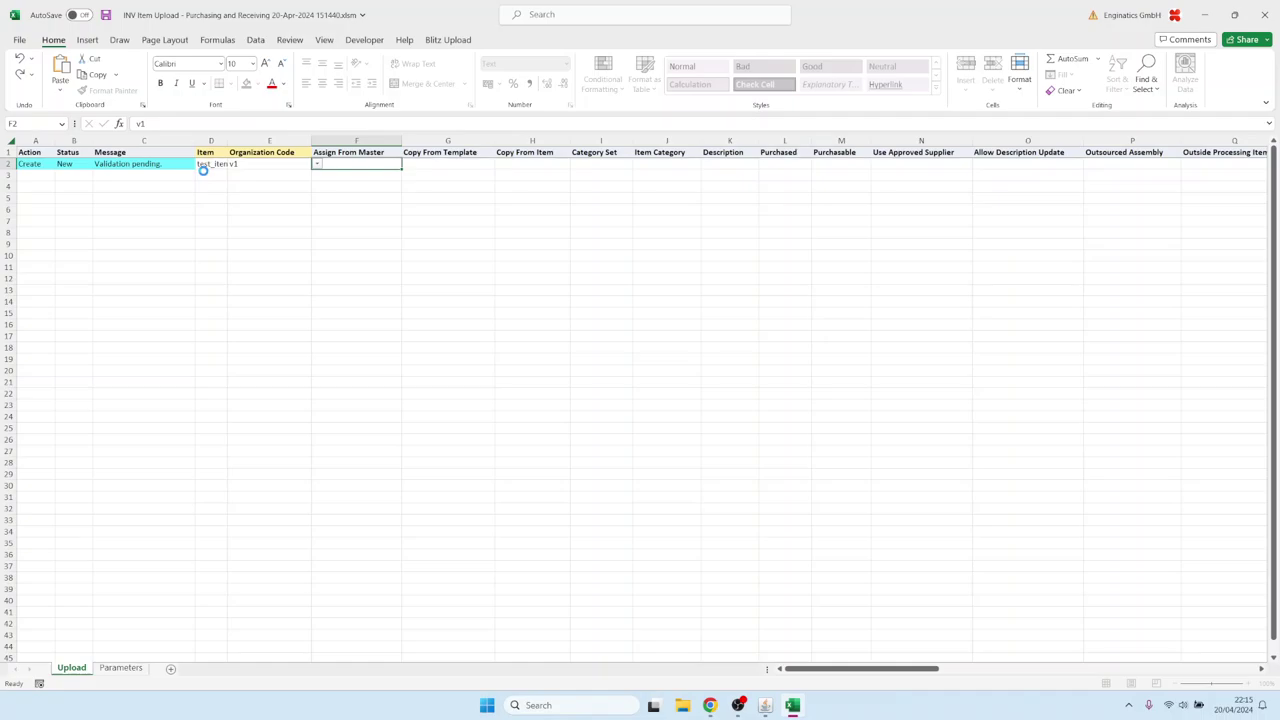
Enter "Test item 9 description" as the description in row 2
key(Tab)
key(Tab)
key(Tab)
key(Tab)
key(Tab)
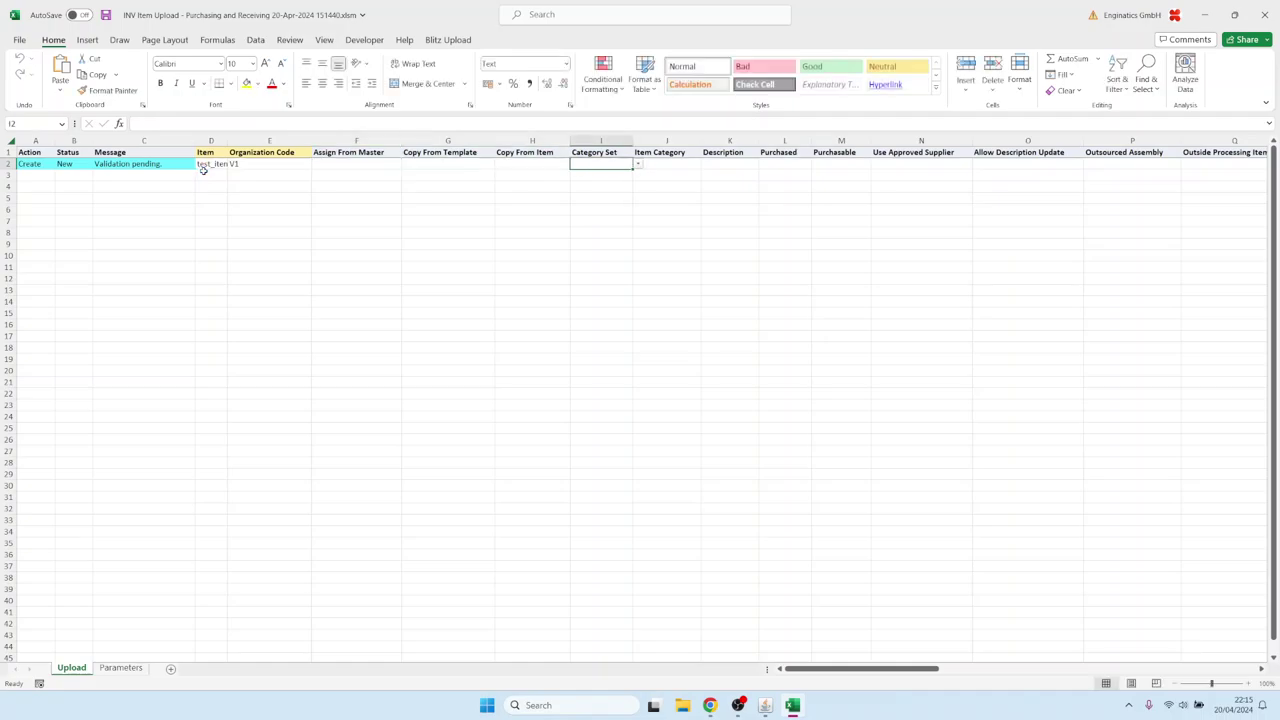
text(Test Item)
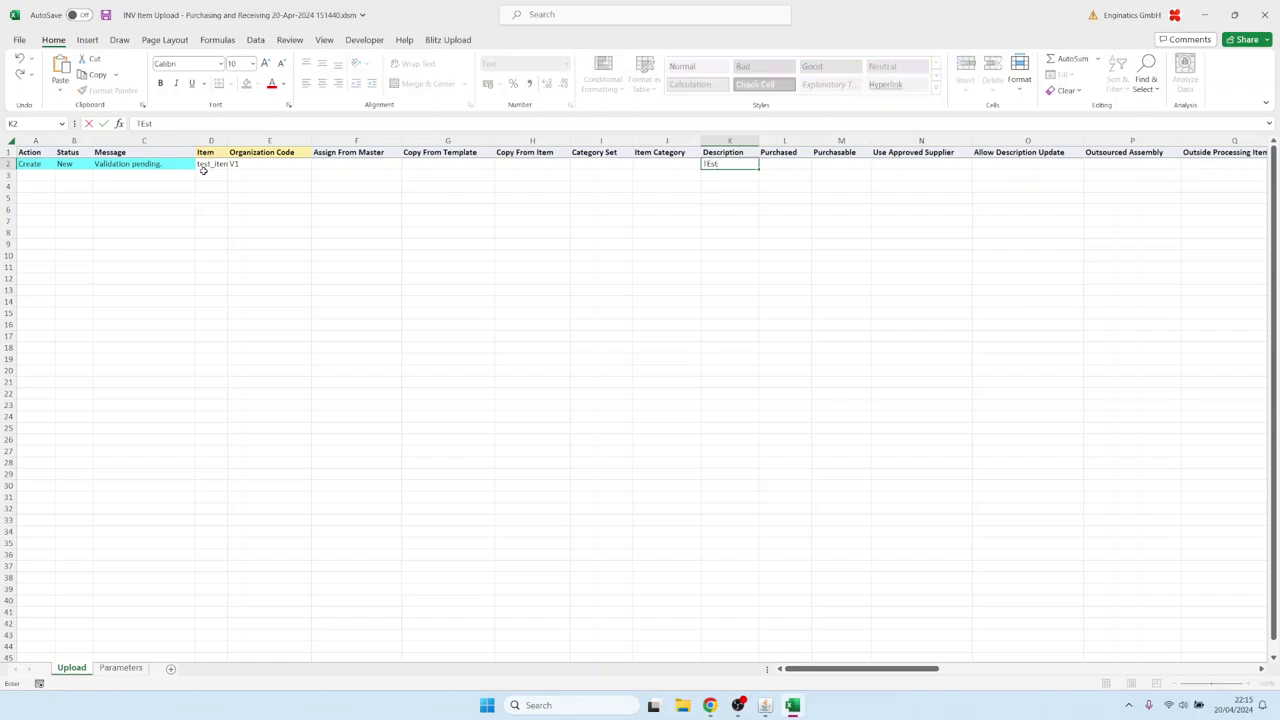
text( 9 description)
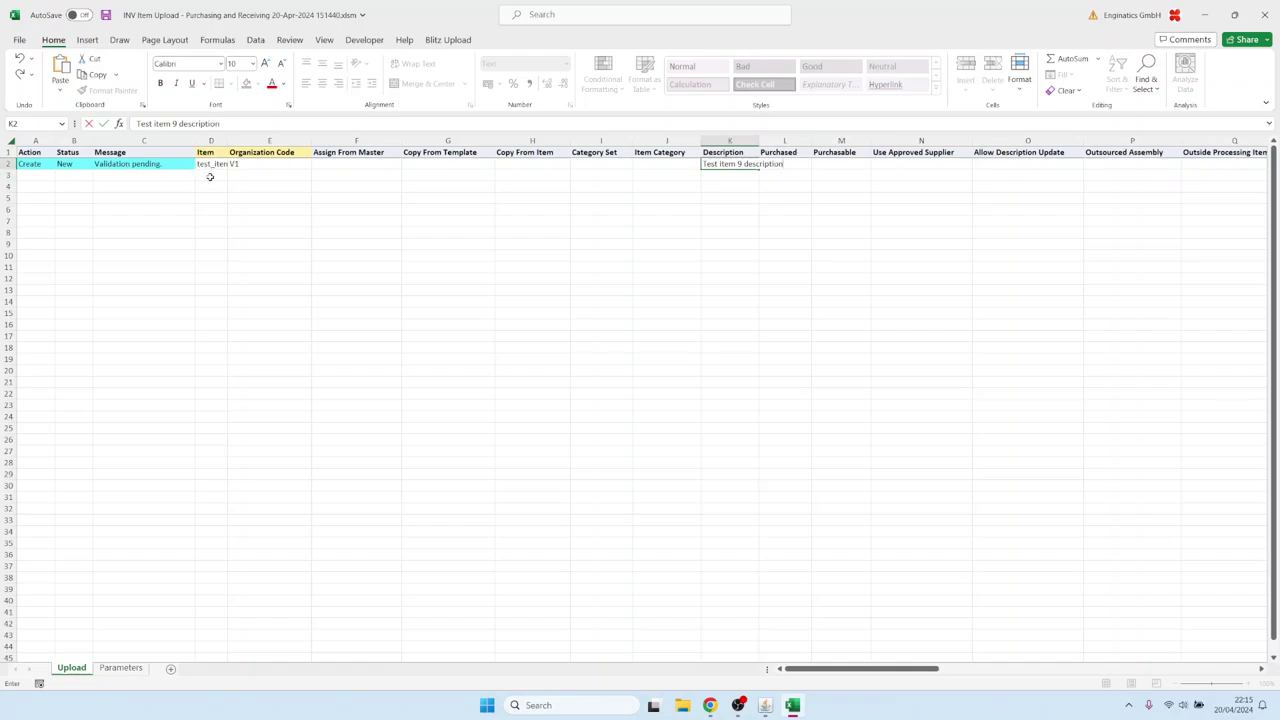
Copy the item name test_item9 from row 2 into the Item cell of row 3
click(208, 175)
click(208, 163)
key(ctrl+c)
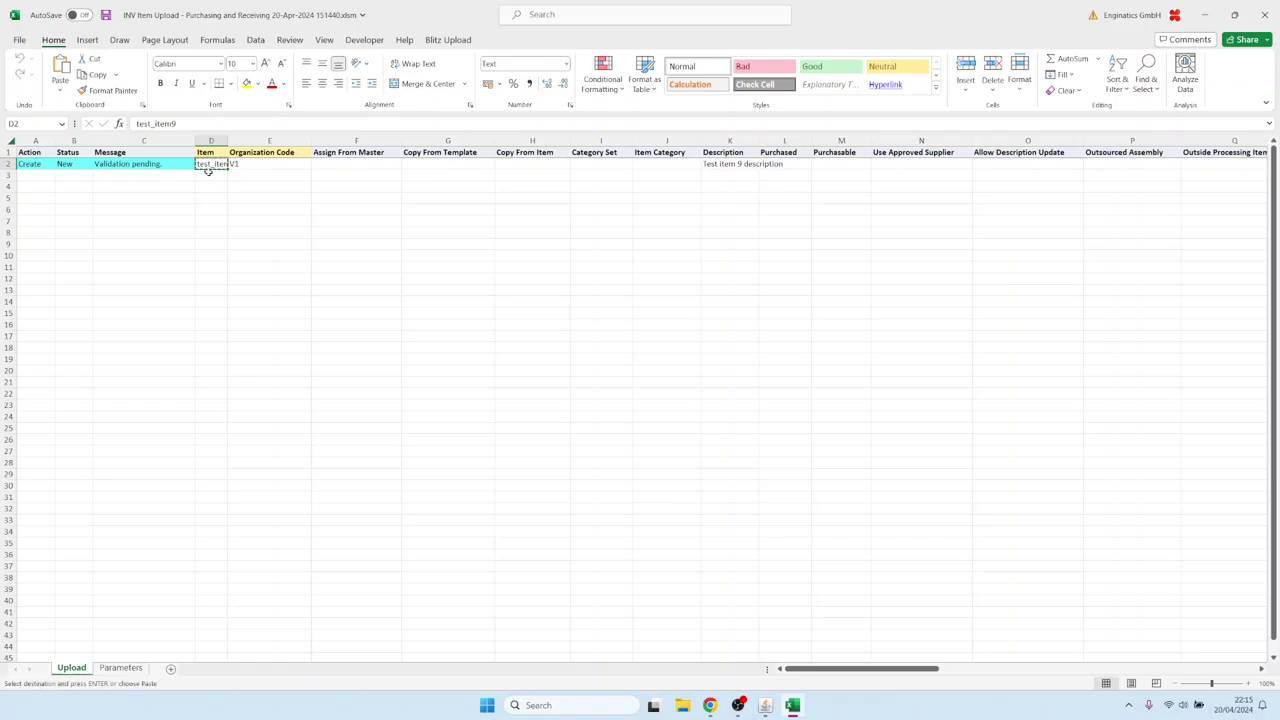
click(208, 175)
key(ctrl+v)
key(Tab)
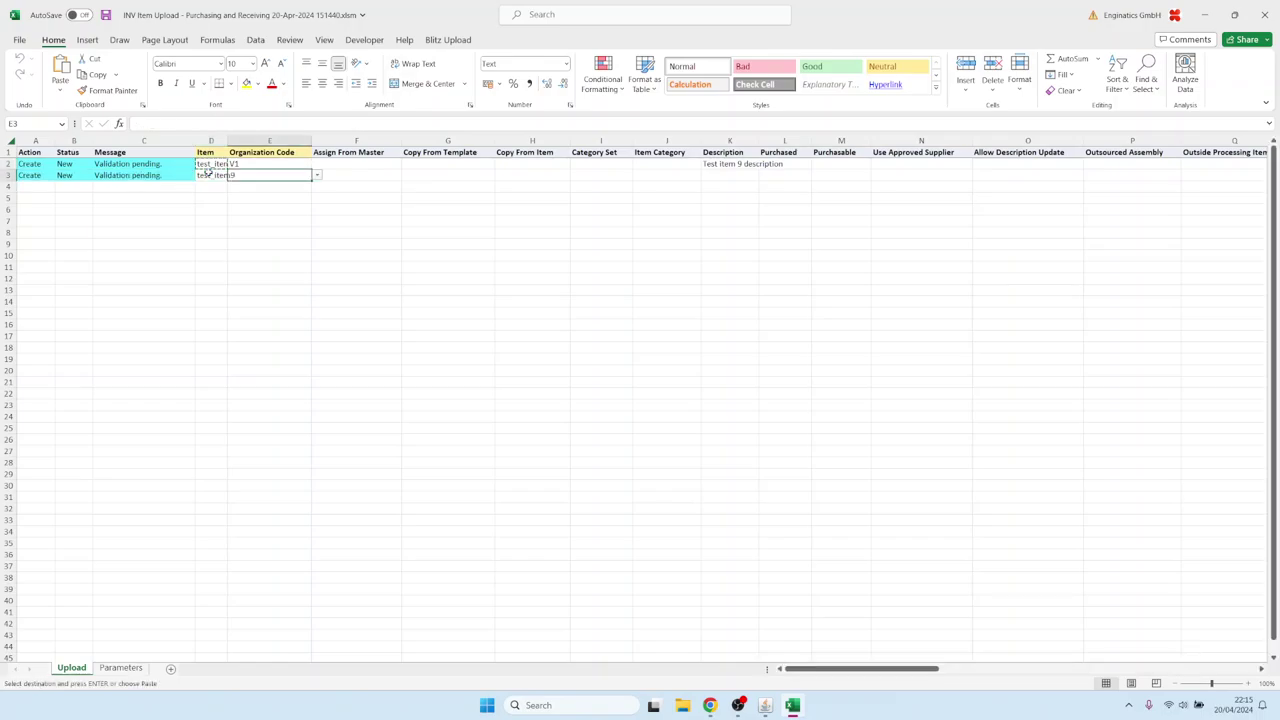
Set the organization code in row 3 to M1 and Assign From Master to Yes
text(m M)
text(1)
key(Tab)
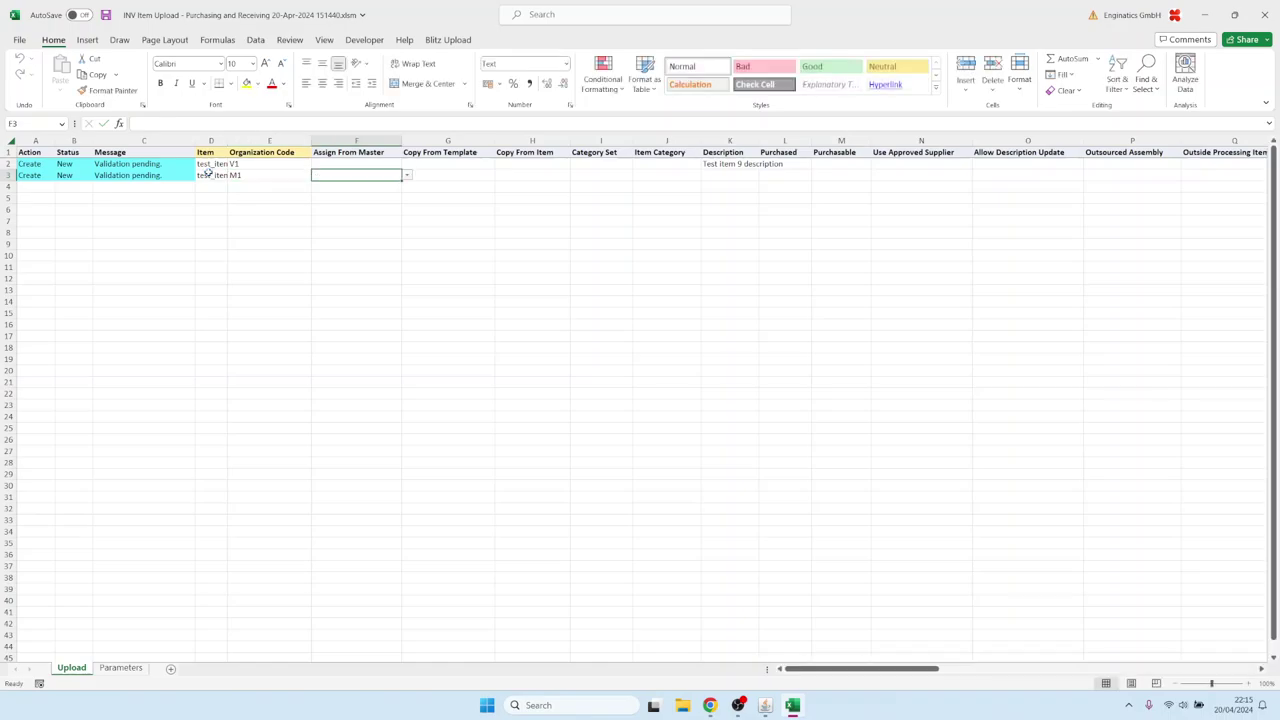
text(y)
key(Tab)
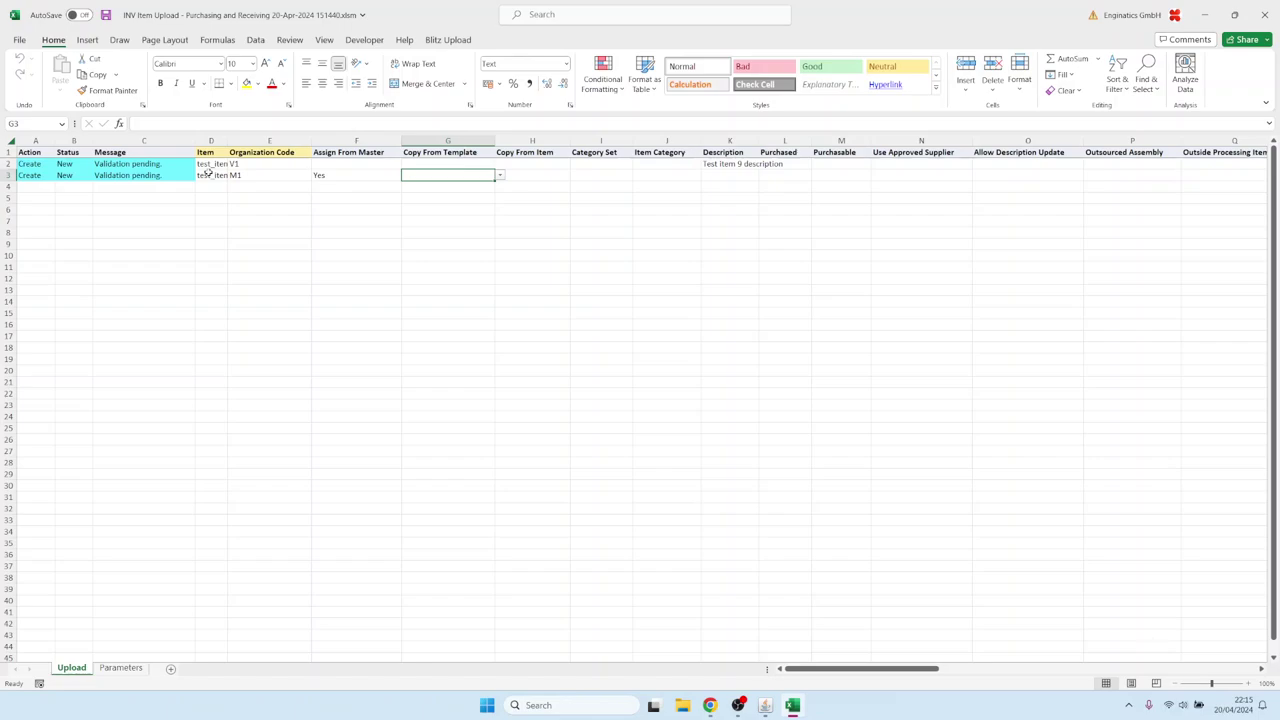
Return to the Item cell in row 2 and save the upload workbook
key(Left)
key(Left)
key(Up)
key(Left)
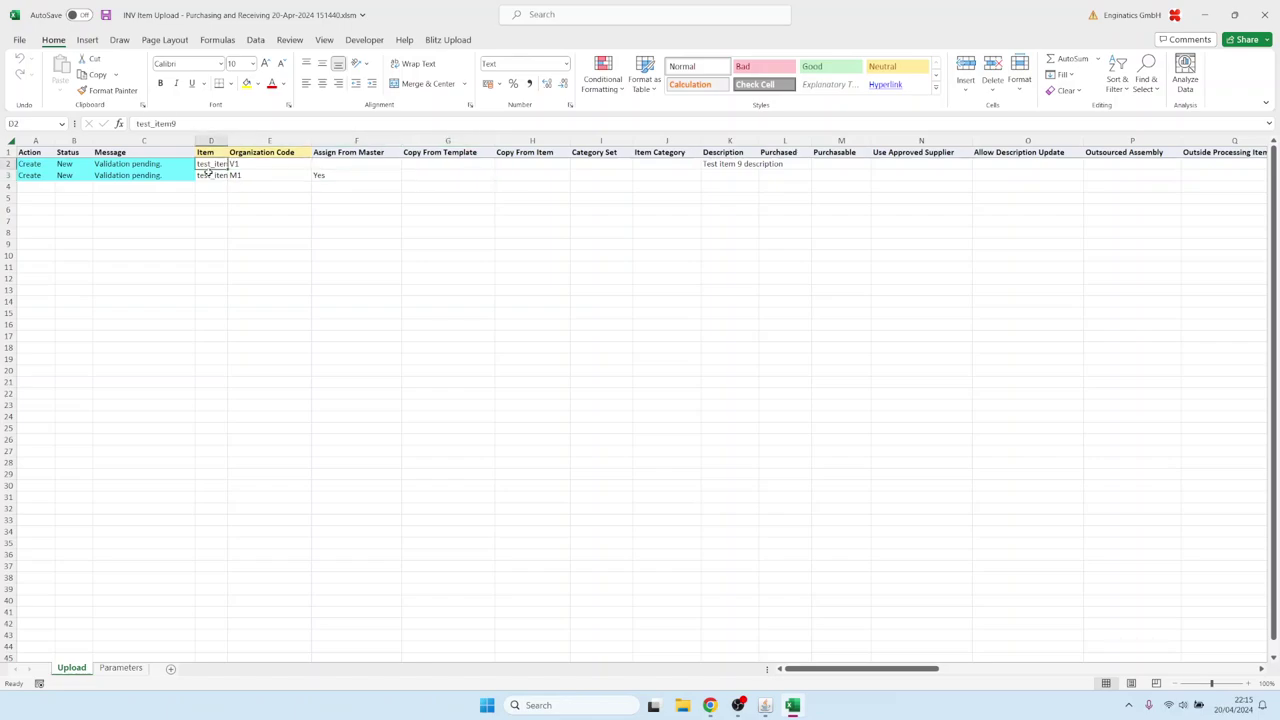
key(ctrl+s)
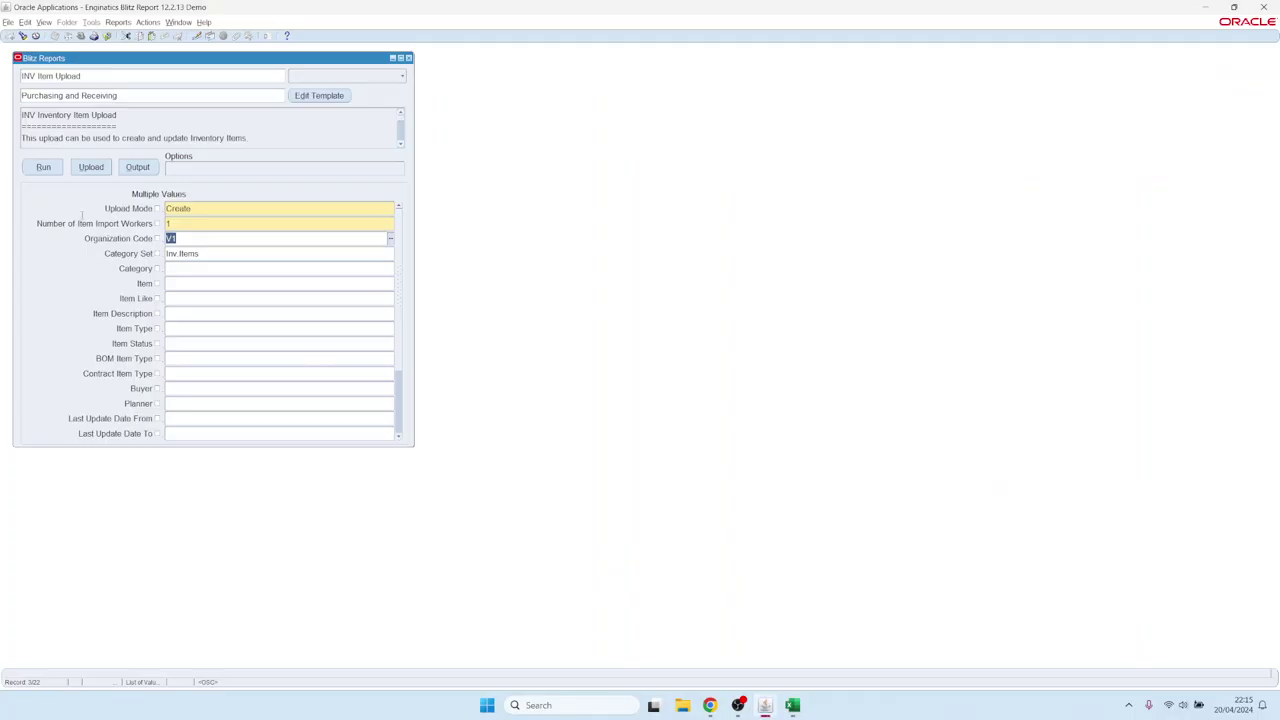
Upload the workbook INV Item Upload - Purchasing and Receiving 20-Apr-2024 151440.xlsm, close the upload page and return to Oracle Applications
click(91, 167)
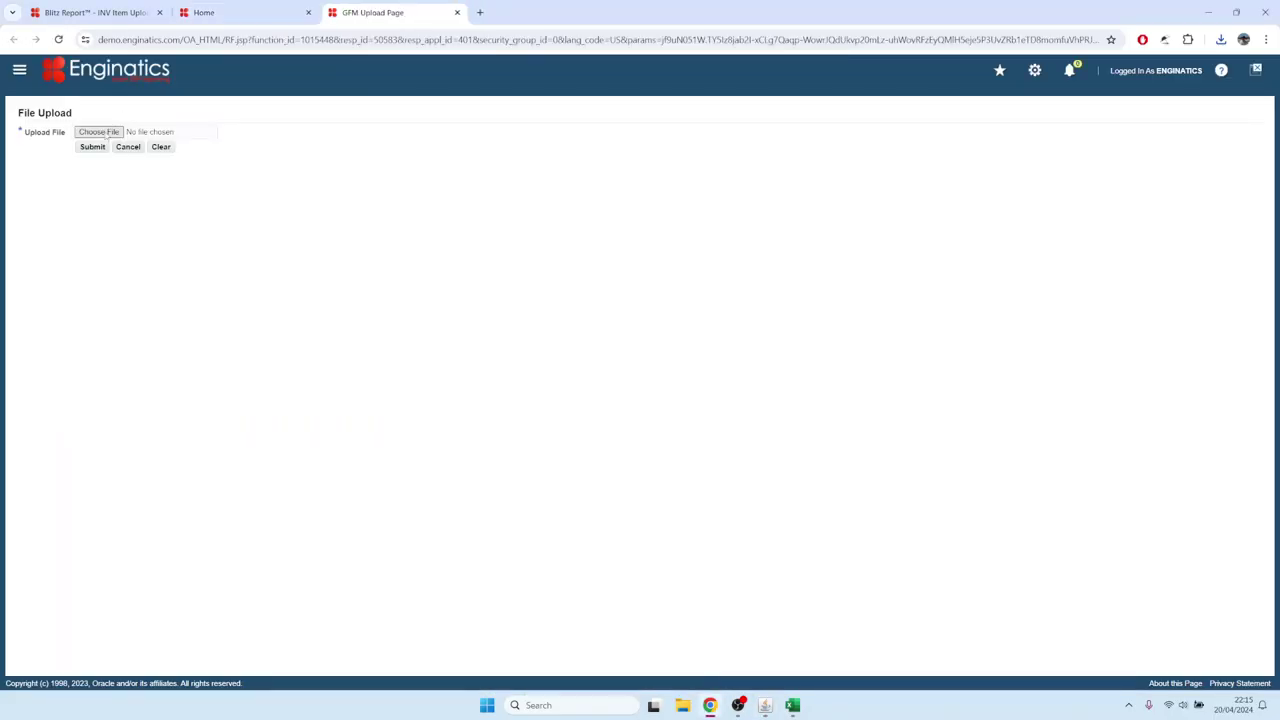
click(100, 132)
click(296, 100)
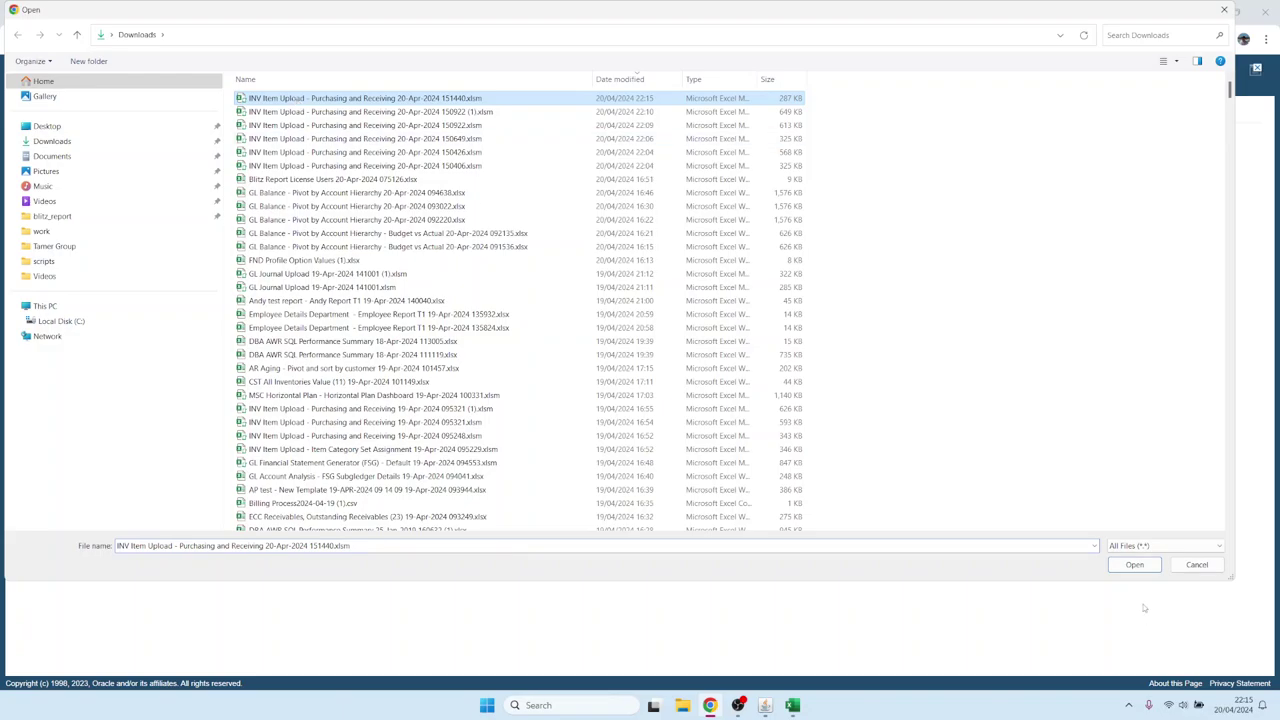
click(1134, 564)
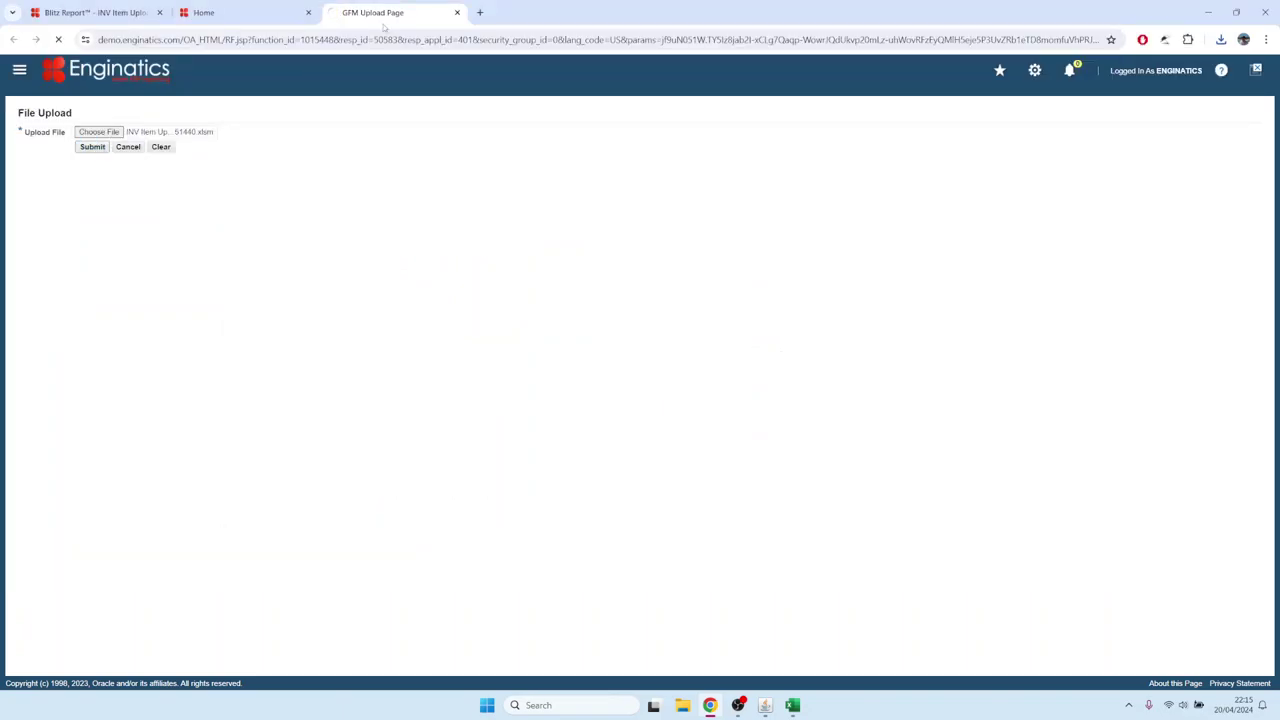
click(457, 12)
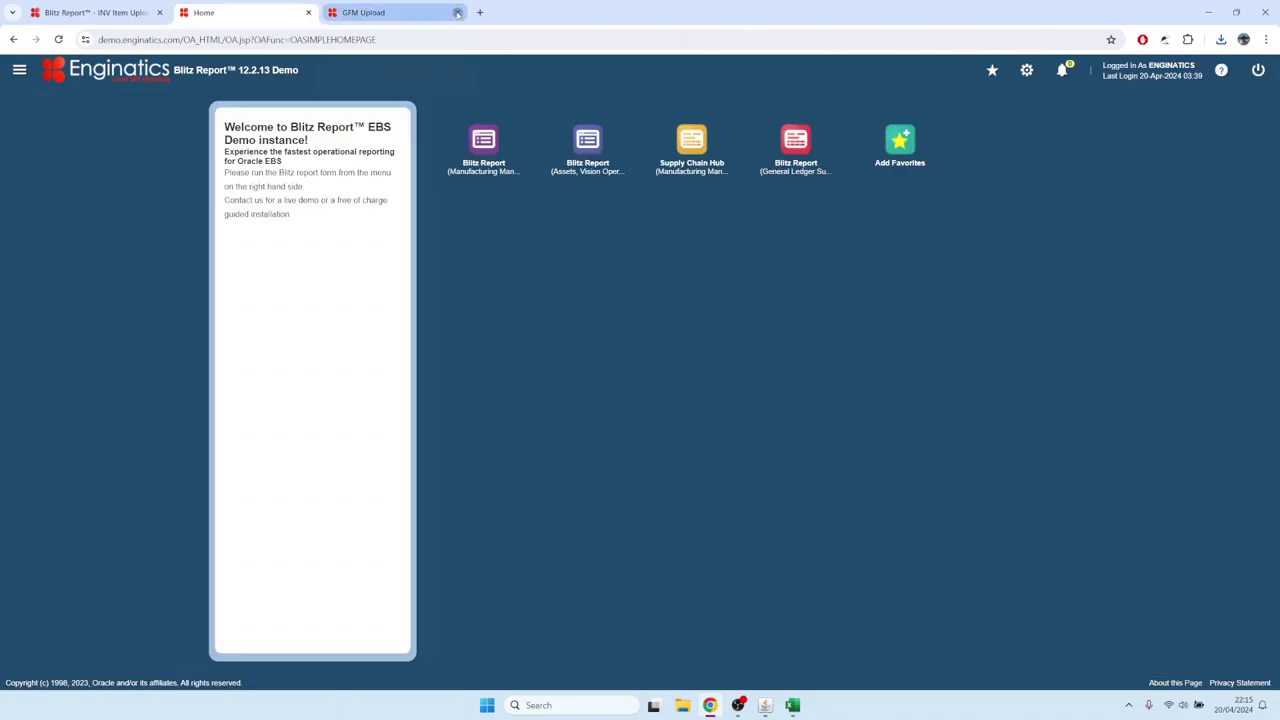
click(765, 705)
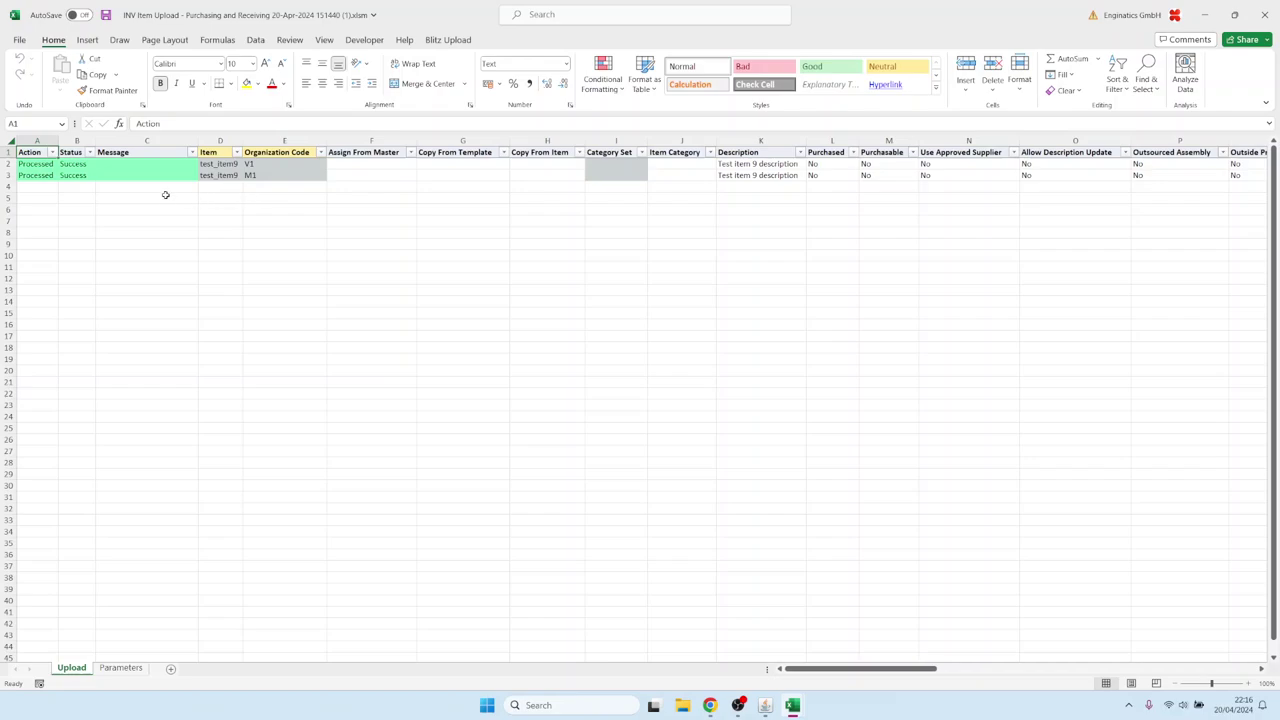
Copy the item name test_item9 from the result workbook and query it in the Master Items form in Oracle Applications
click(223, 164)
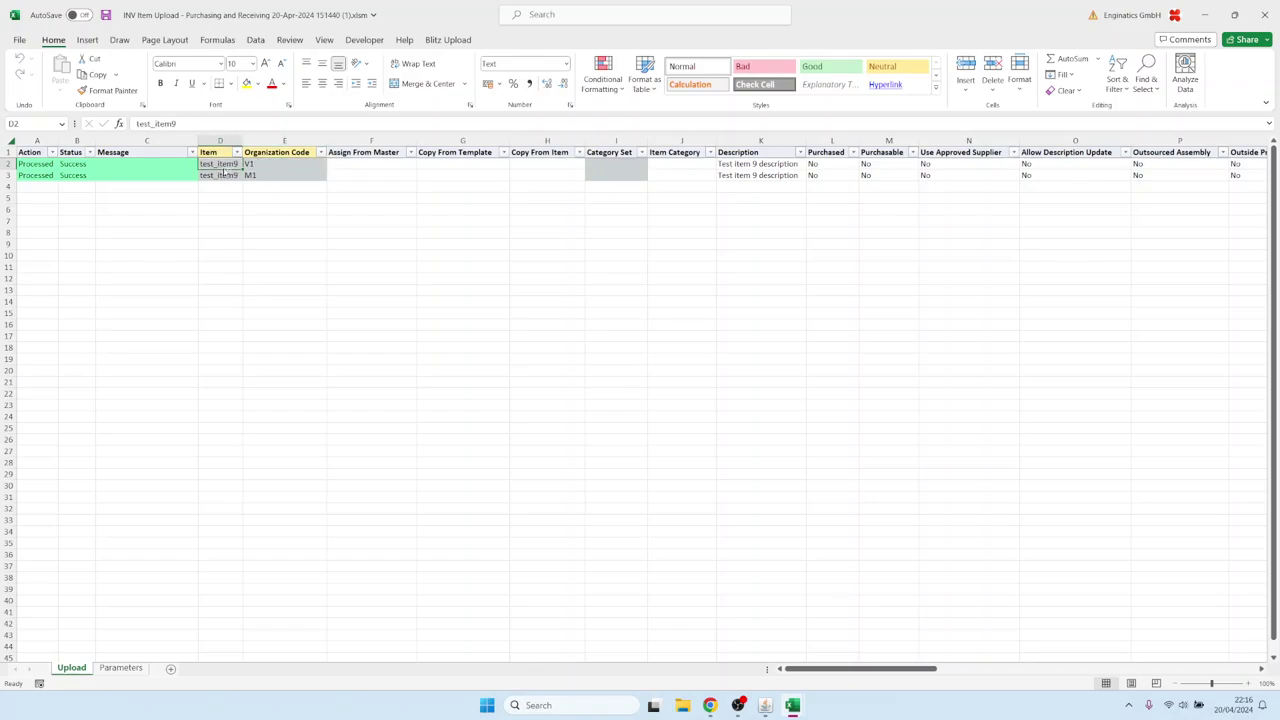
key(ctrl+c)
click(765, 705)
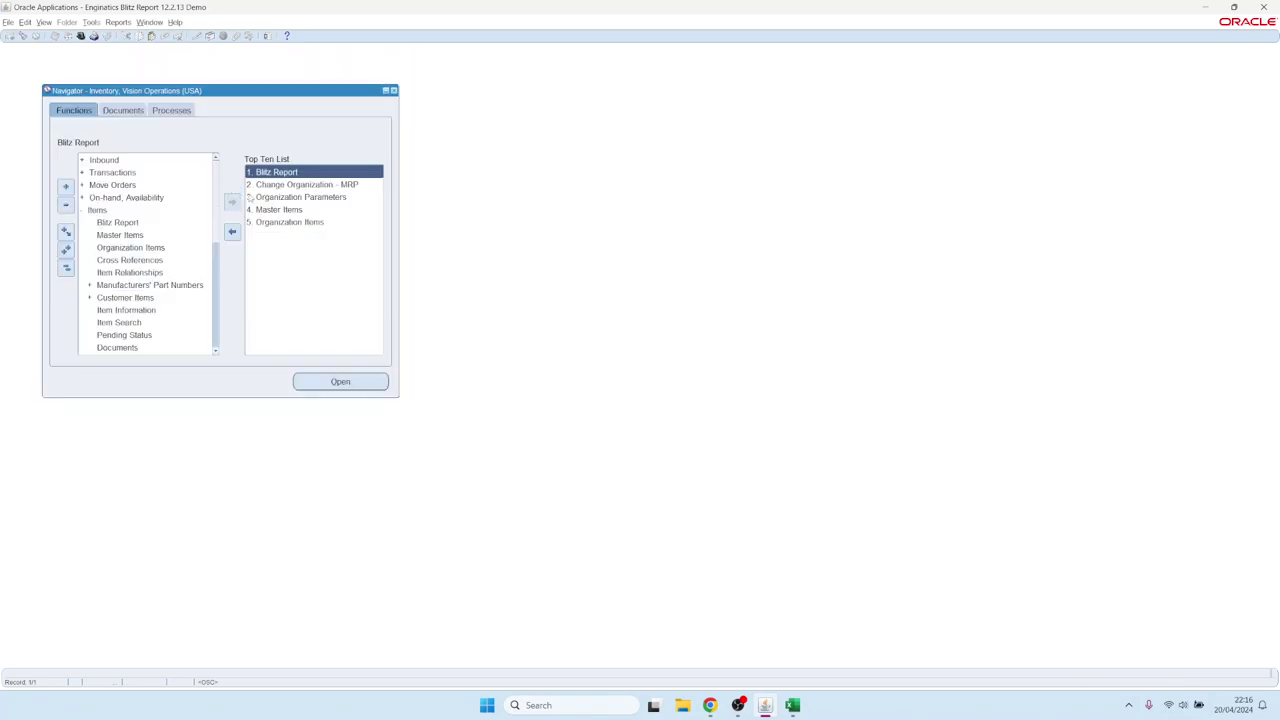
click(268, 210)
double_click(268, 210)
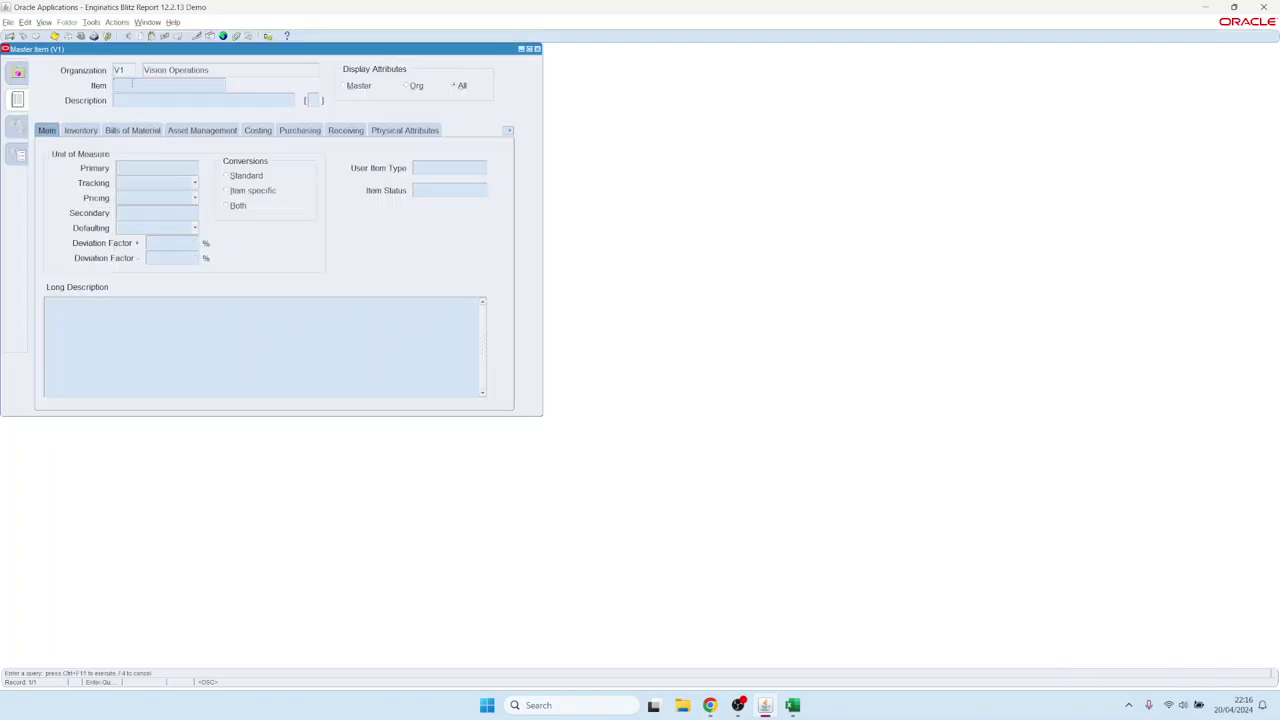
text(test_item9)
key(ctrl+F11)
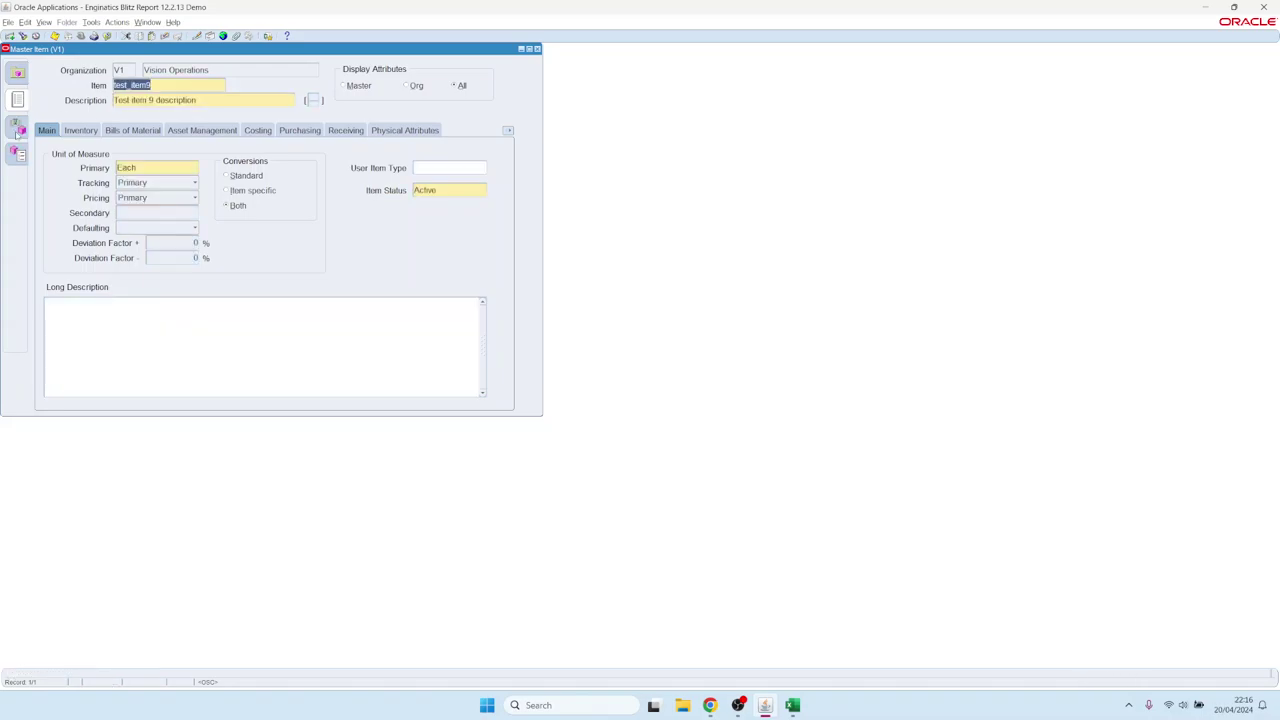
Check the organization assignments of test_item9, including Seattle Manufacturing (M1), and close the Master Item form
click(17, 128)
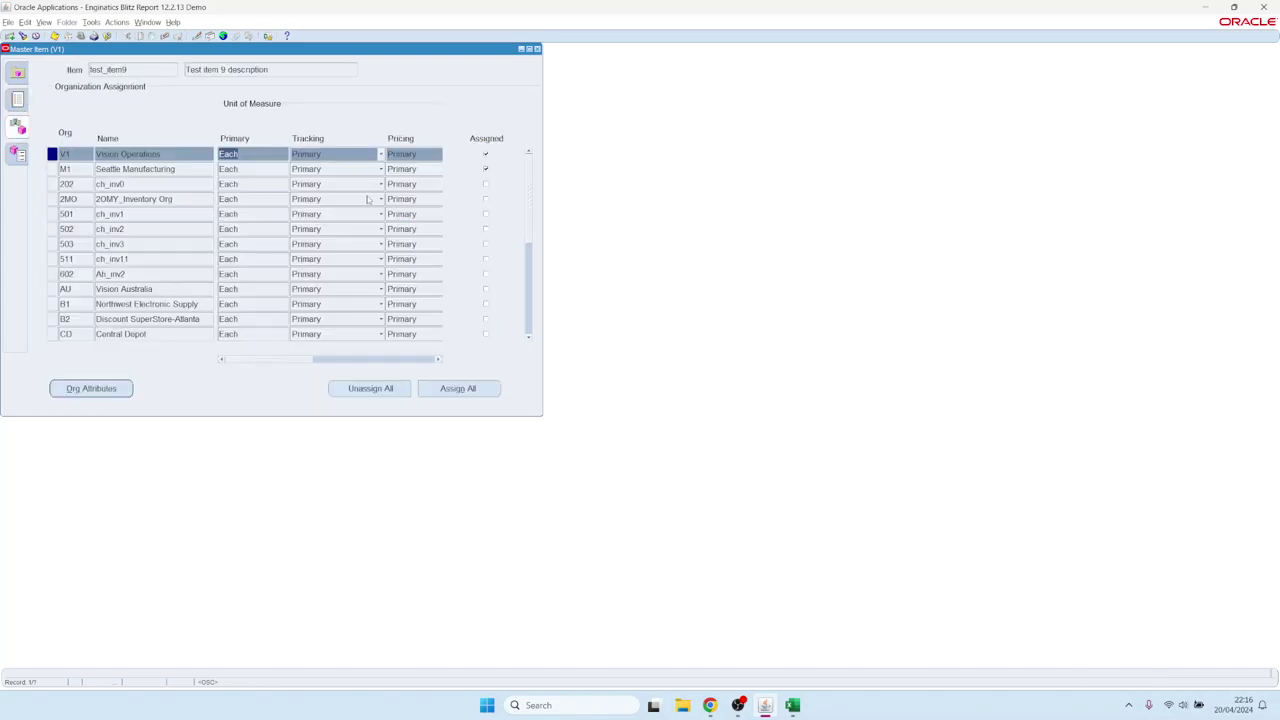
click(137, 169)
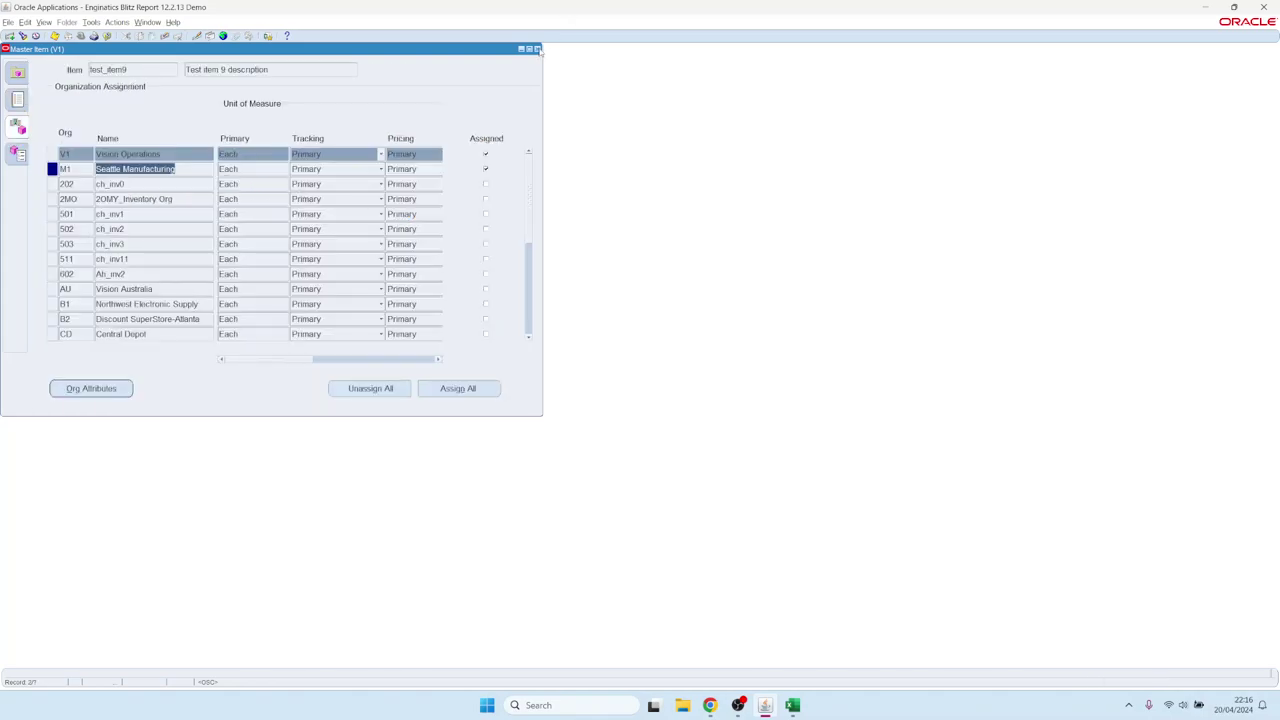
click(538, 49)
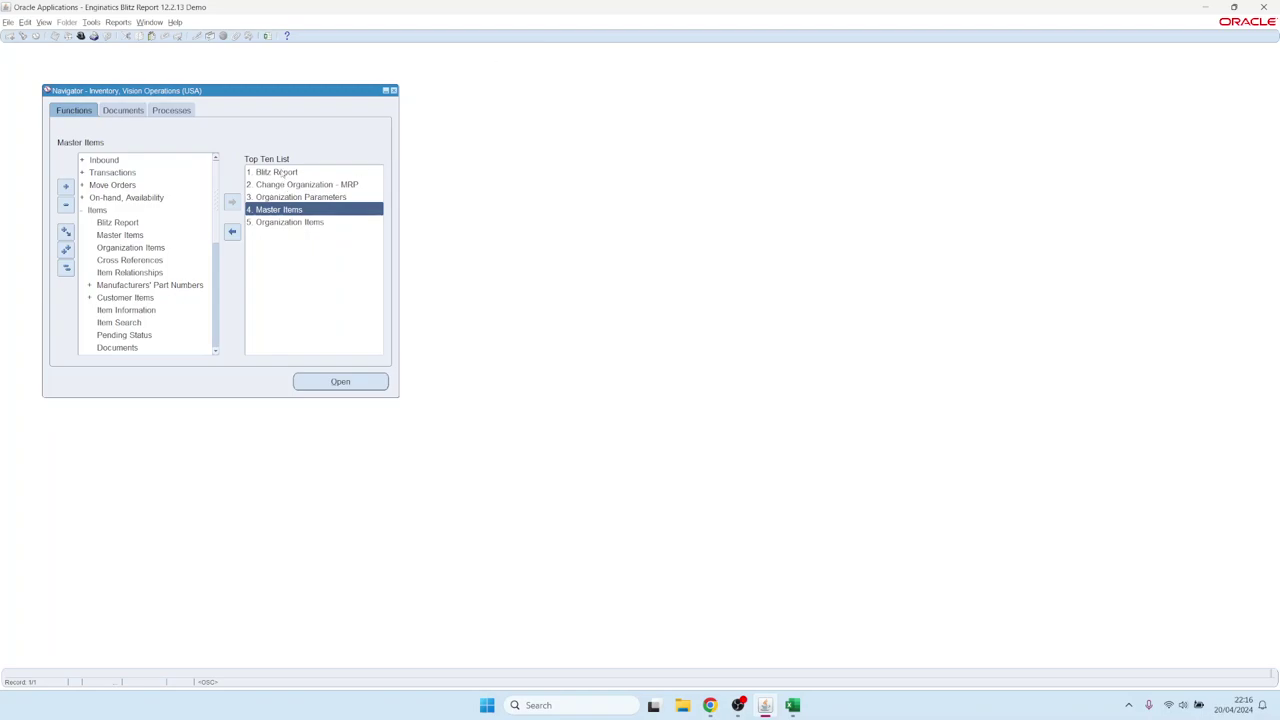
Open Blitz Report and set the INV Item Upload's mode to Create, Update and its number of item import workers to 10
click(284, 174)
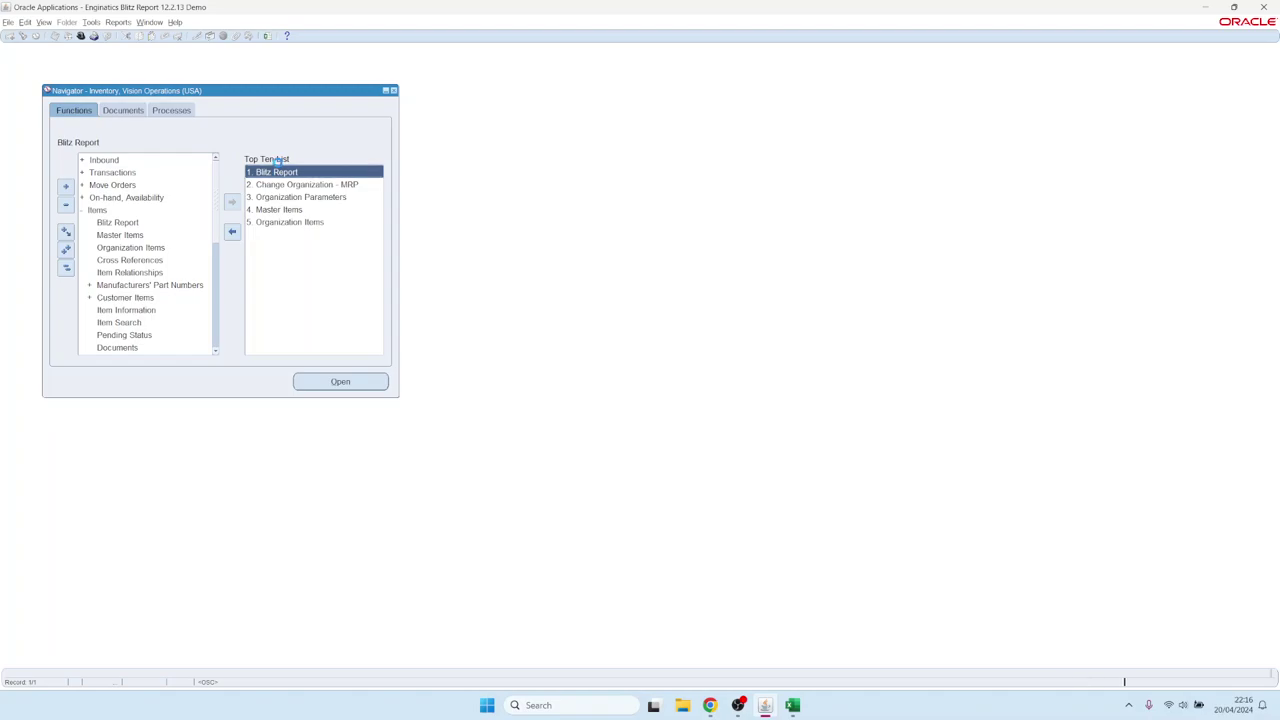
double_click(278, 172)
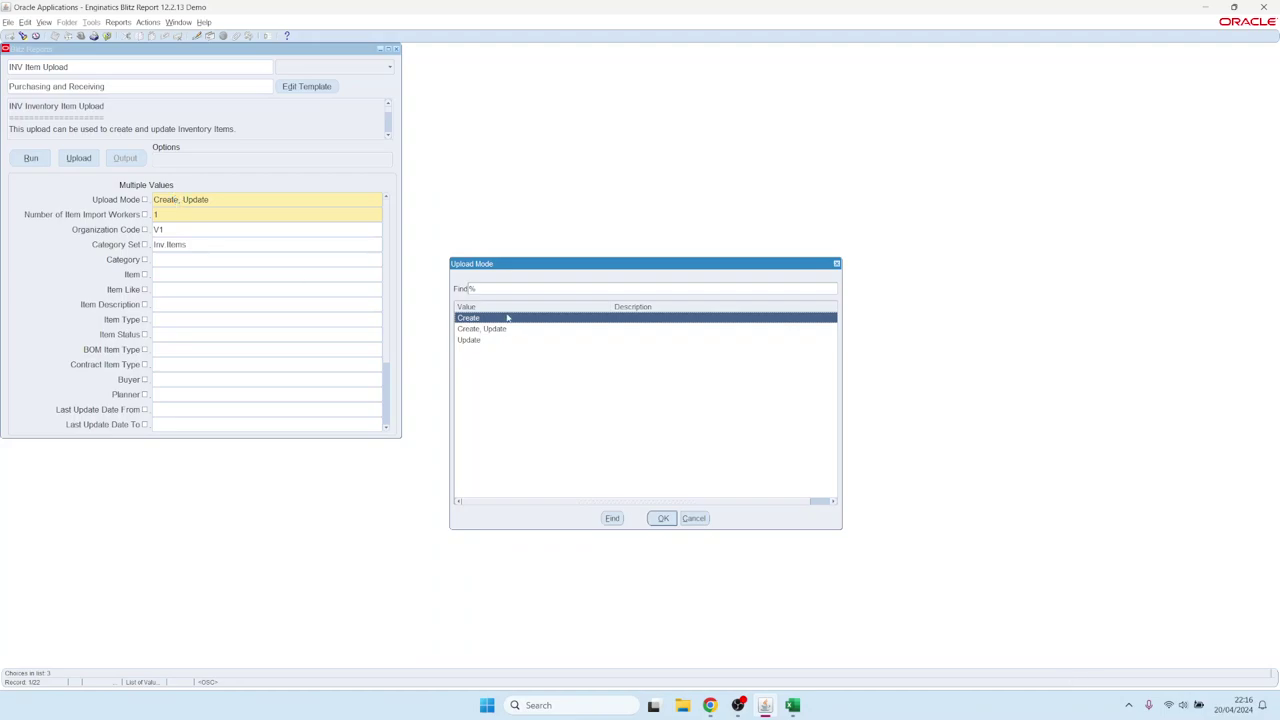
double_click(482, 329)
click(156, 213)
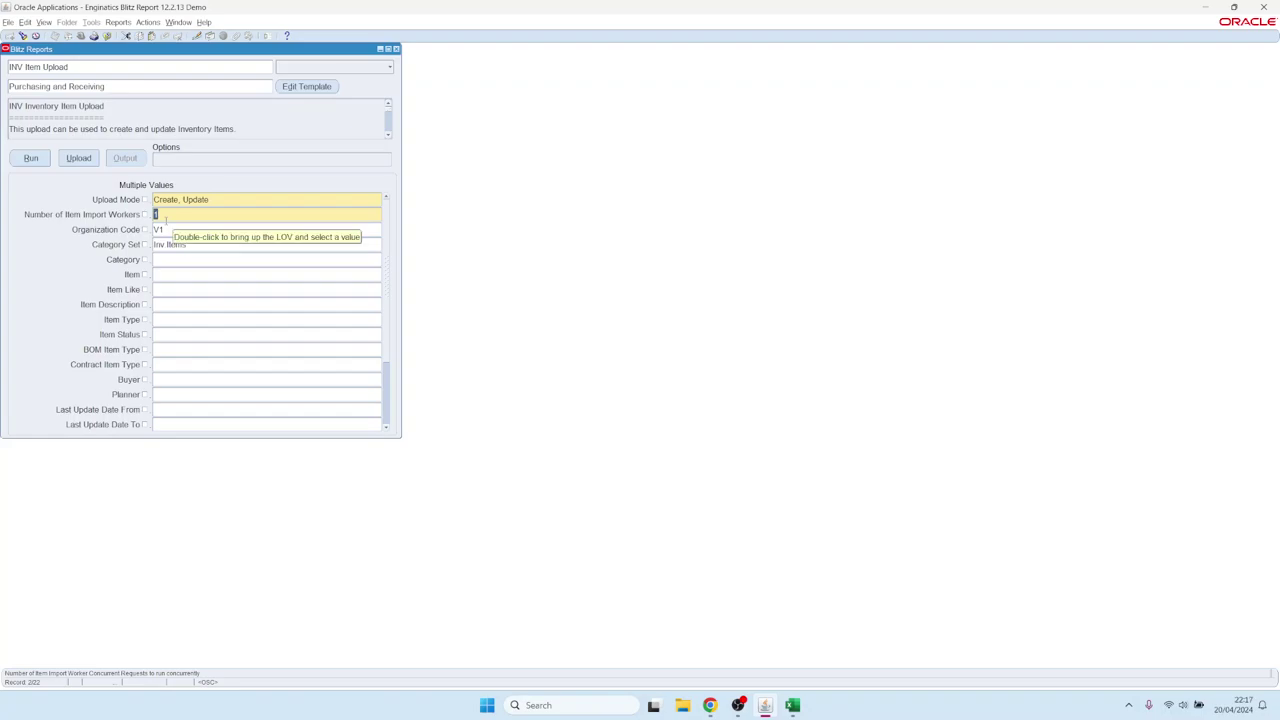
text(10)
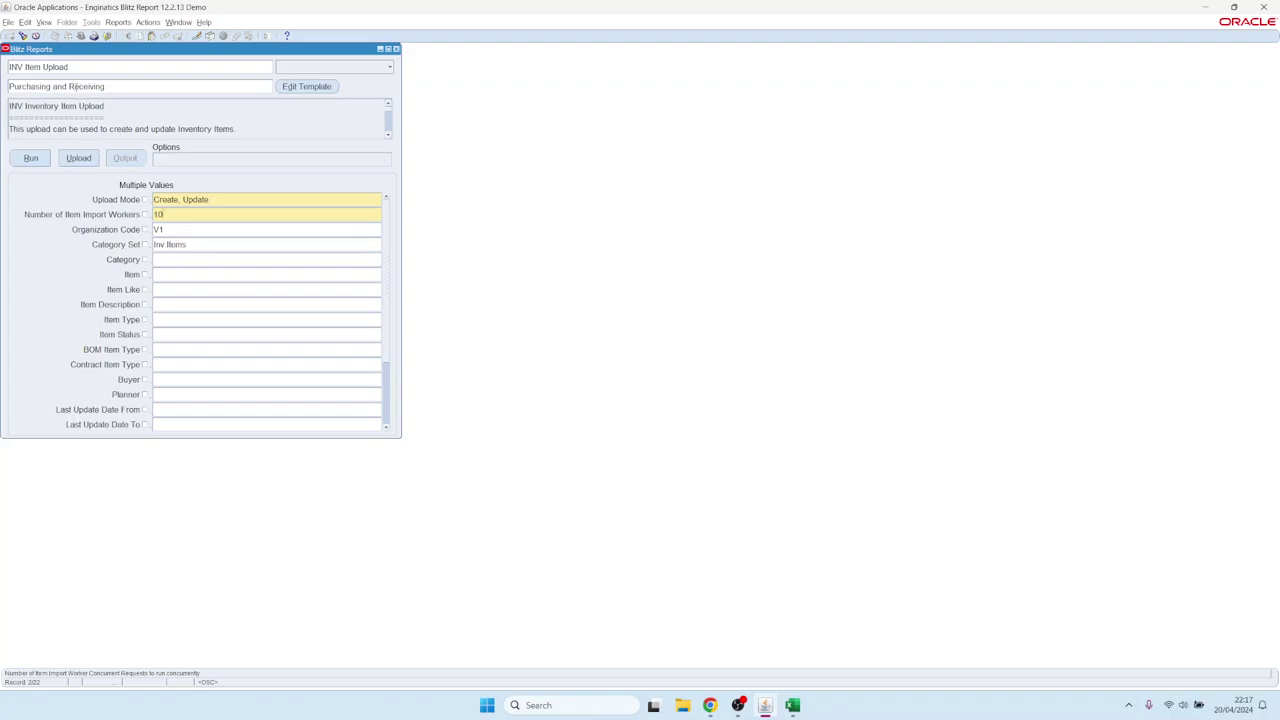
Restrict the INV Item Upload to one buyer by entering the buyer's name, and run the report
click(180, 380)
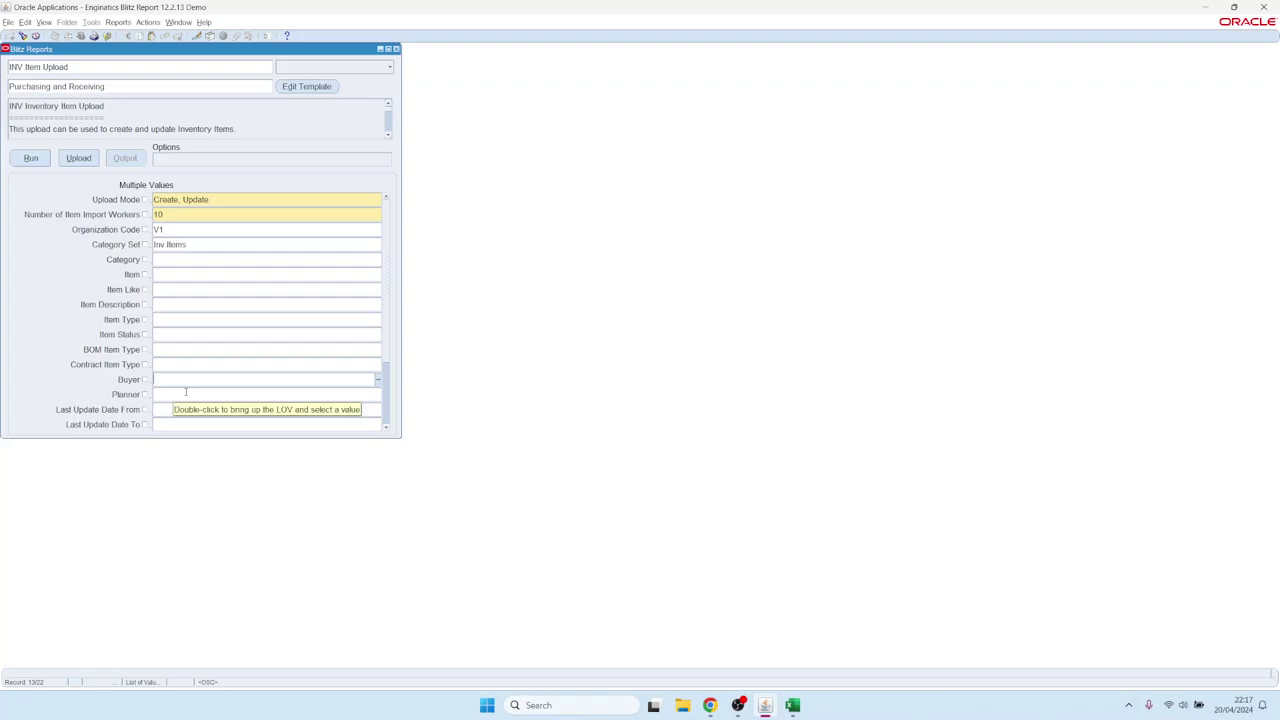
text(fox)
key(Tab)
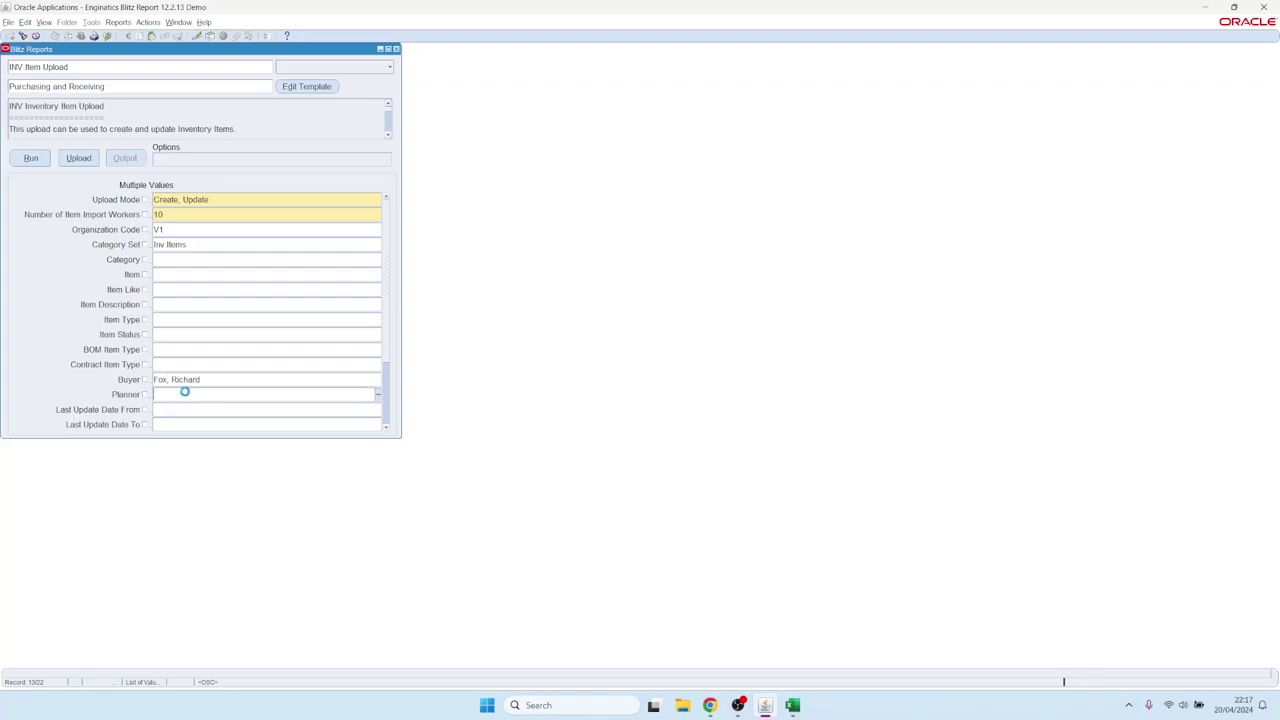
click(41, 161)
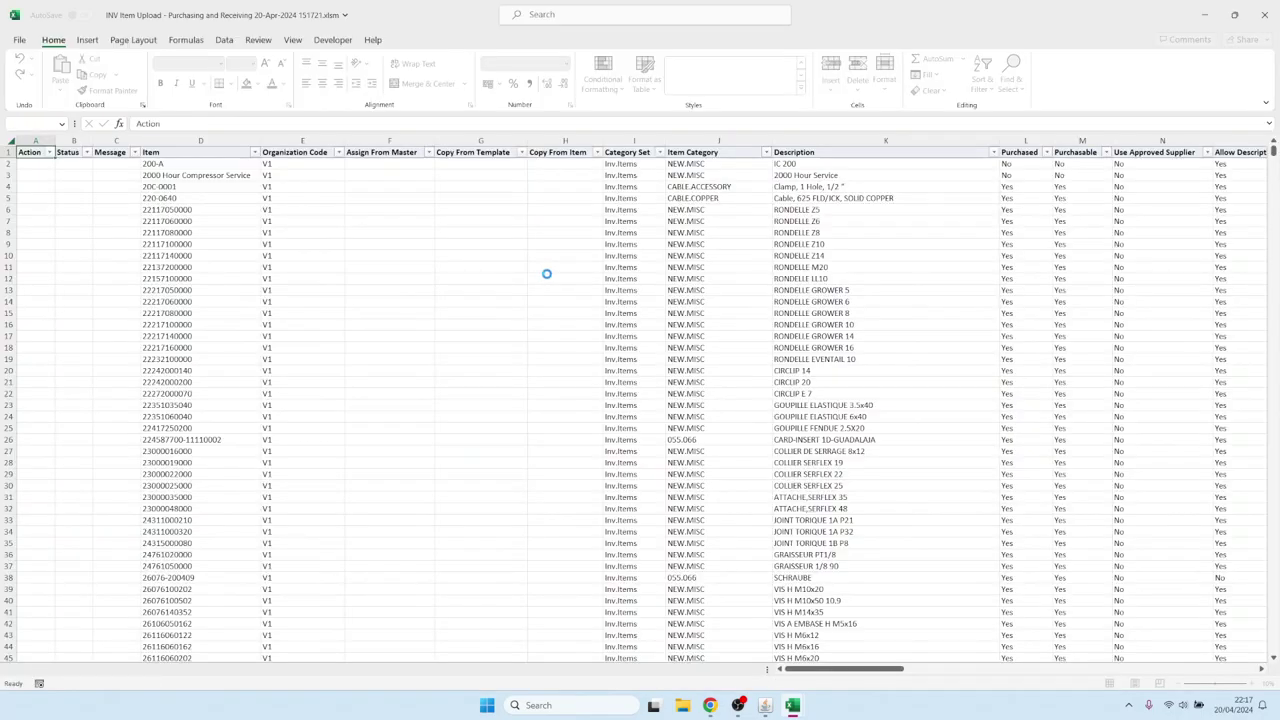
Look through the downloaded item rows down to the last one and return to the start of the sheet
click(250, 243)
scroll(248, 240, down, 20)
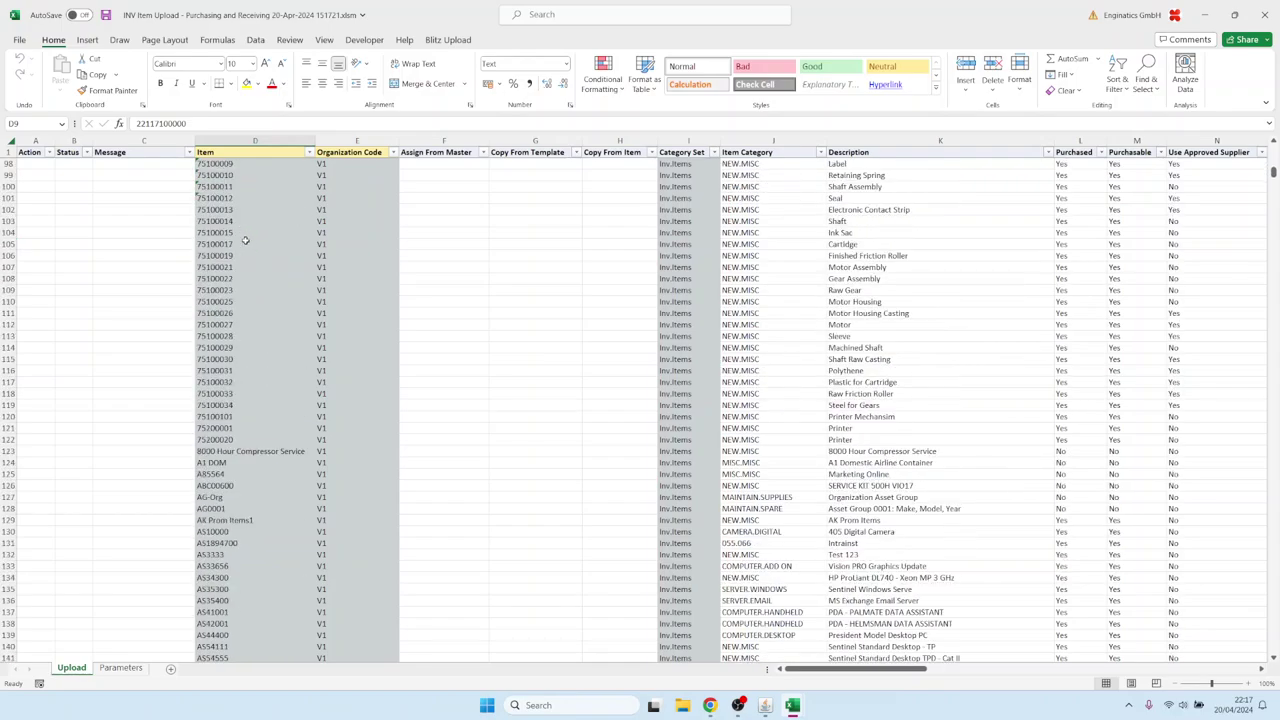
click(245, 384)
key(ctrl+Down)
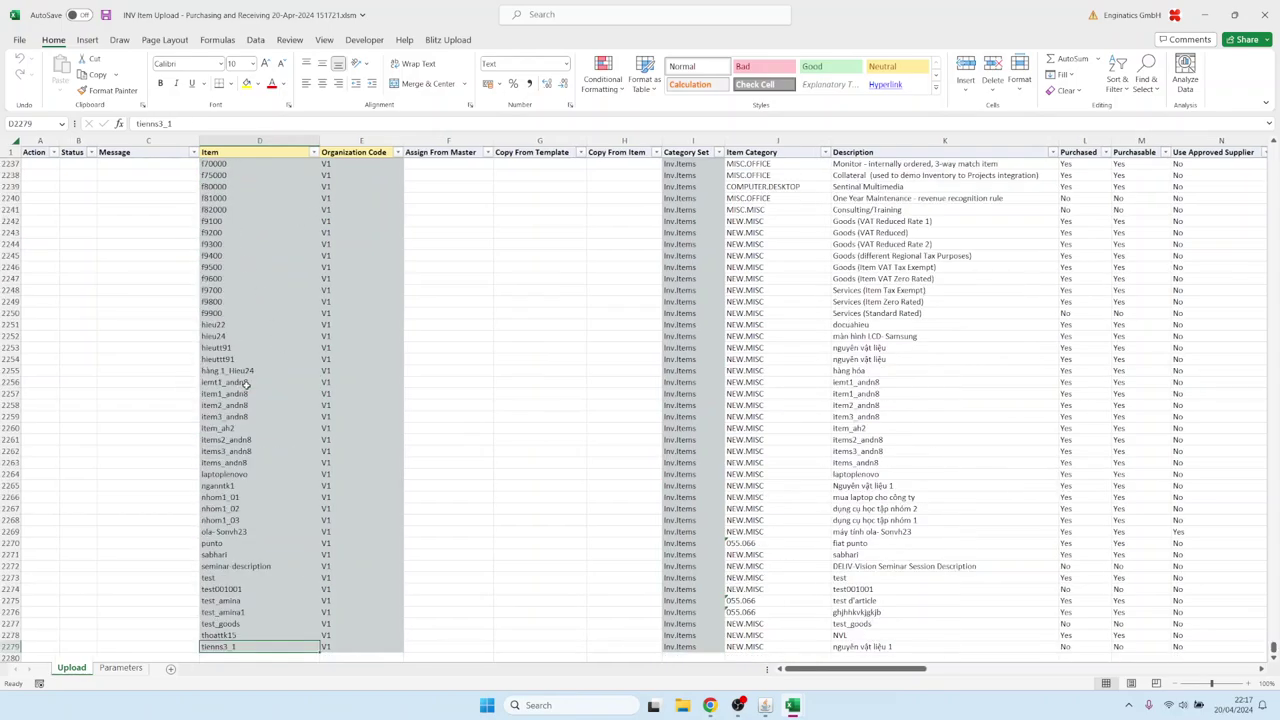
key(ctrl+Home)
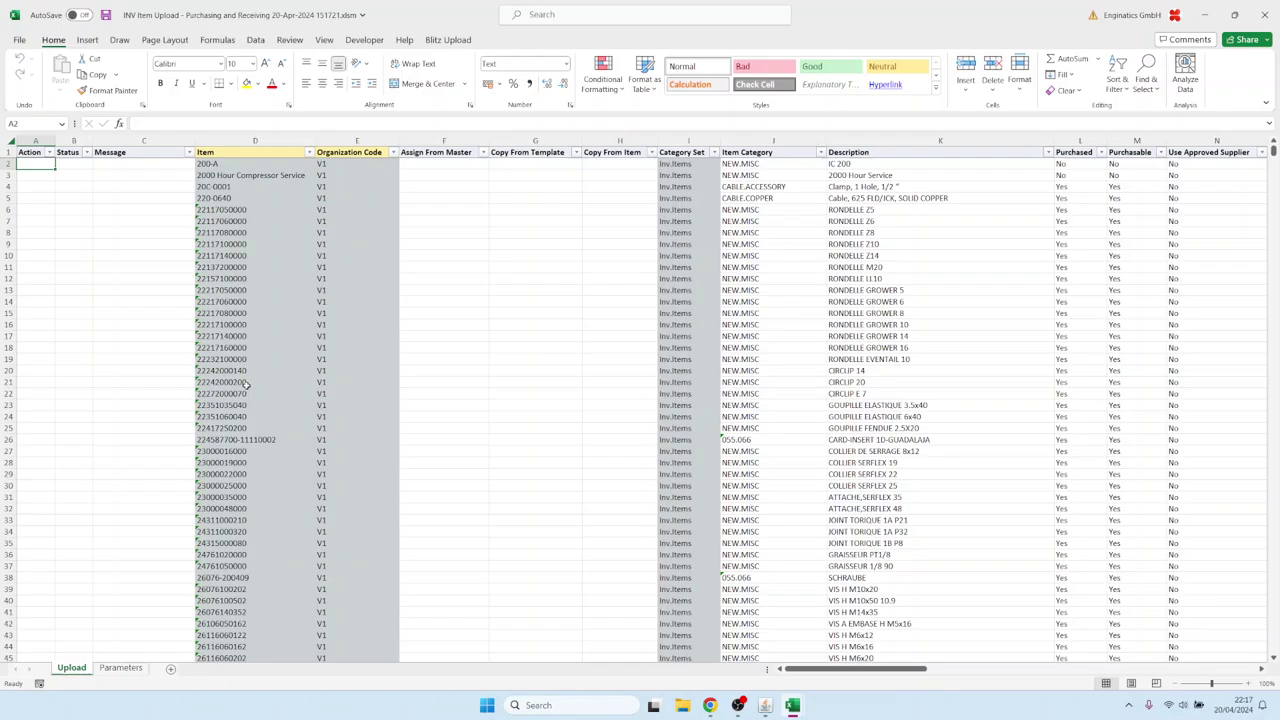
Replace the Default Buyer in row 2 with another buyer's name
key(Right)
key(Right)
key(Right)
key(Right)
key(Right)
key(Right)
key(Right)
key(Right)
key(Right)
key(Right)
key(Right)
key(Right)
key(Right)
key(Right)
key(Right)
key(Right)
key(Right)
key(Right)
key(Right)
key(Right)
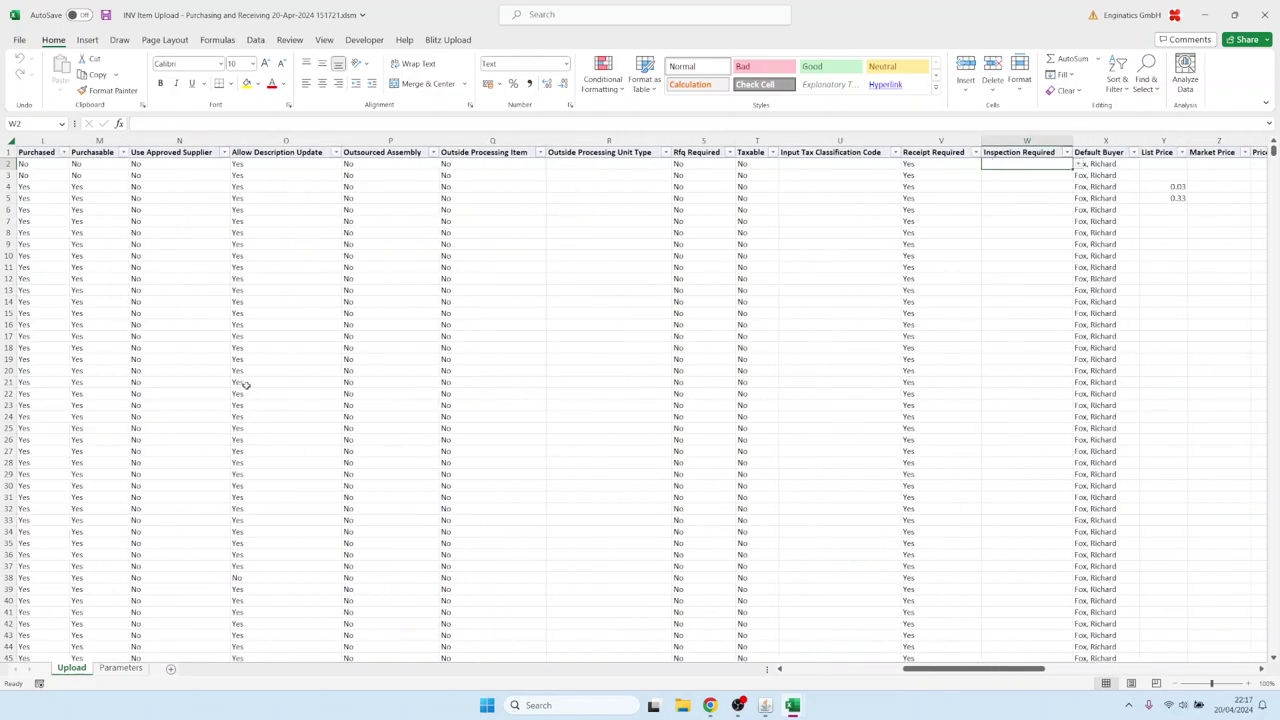
key(Right)
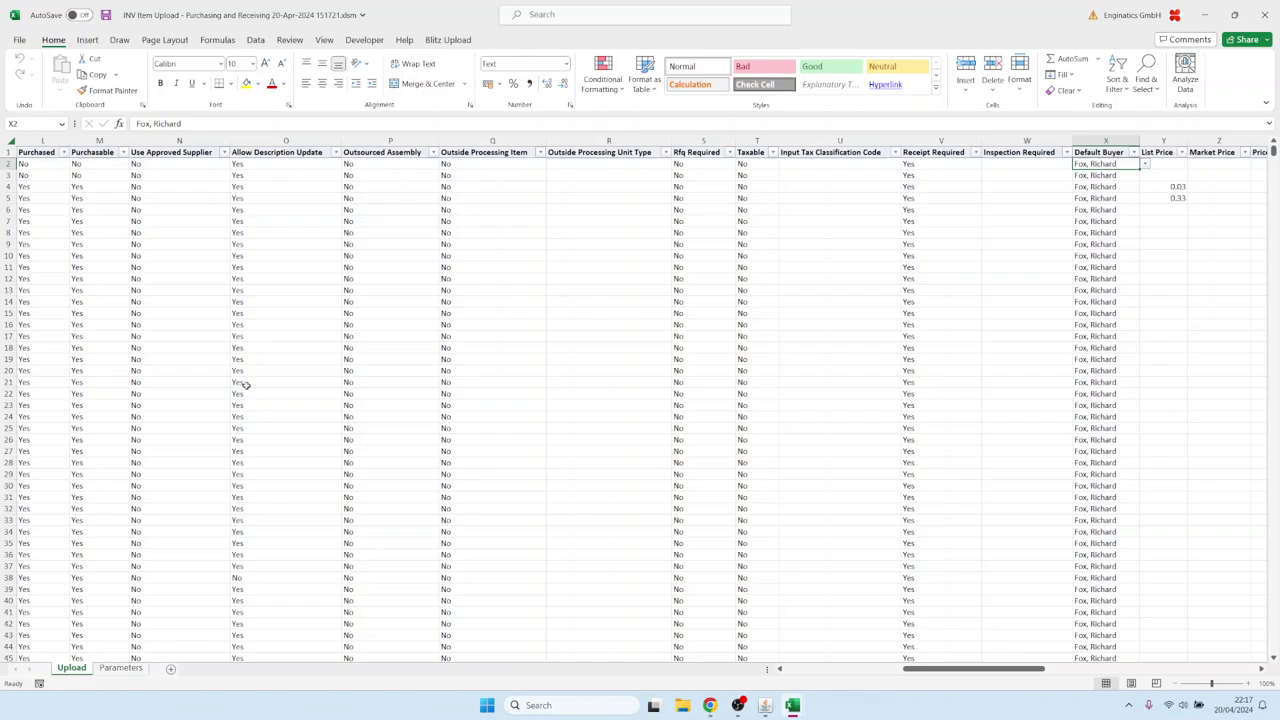
text(blo)
key(Tab)
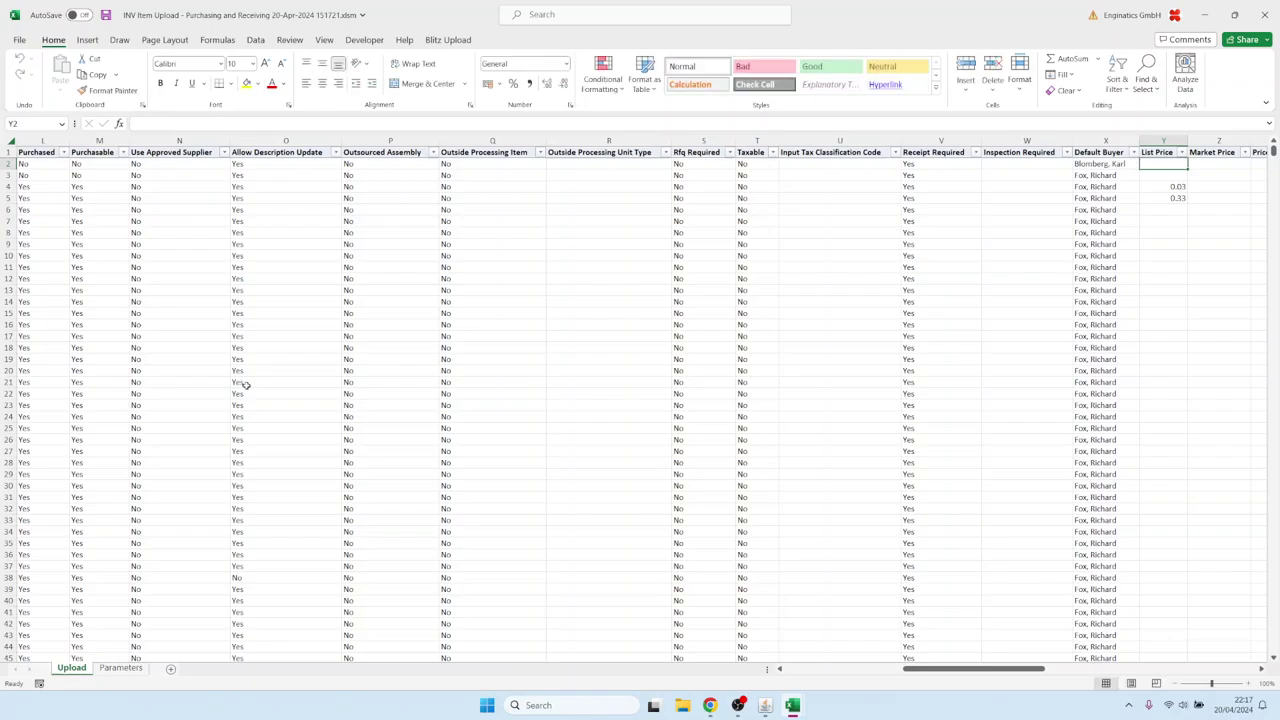
Copy the Default Buyer from row 2 down to every item row and save the workbook
key(Left)
key(ctrl+c)
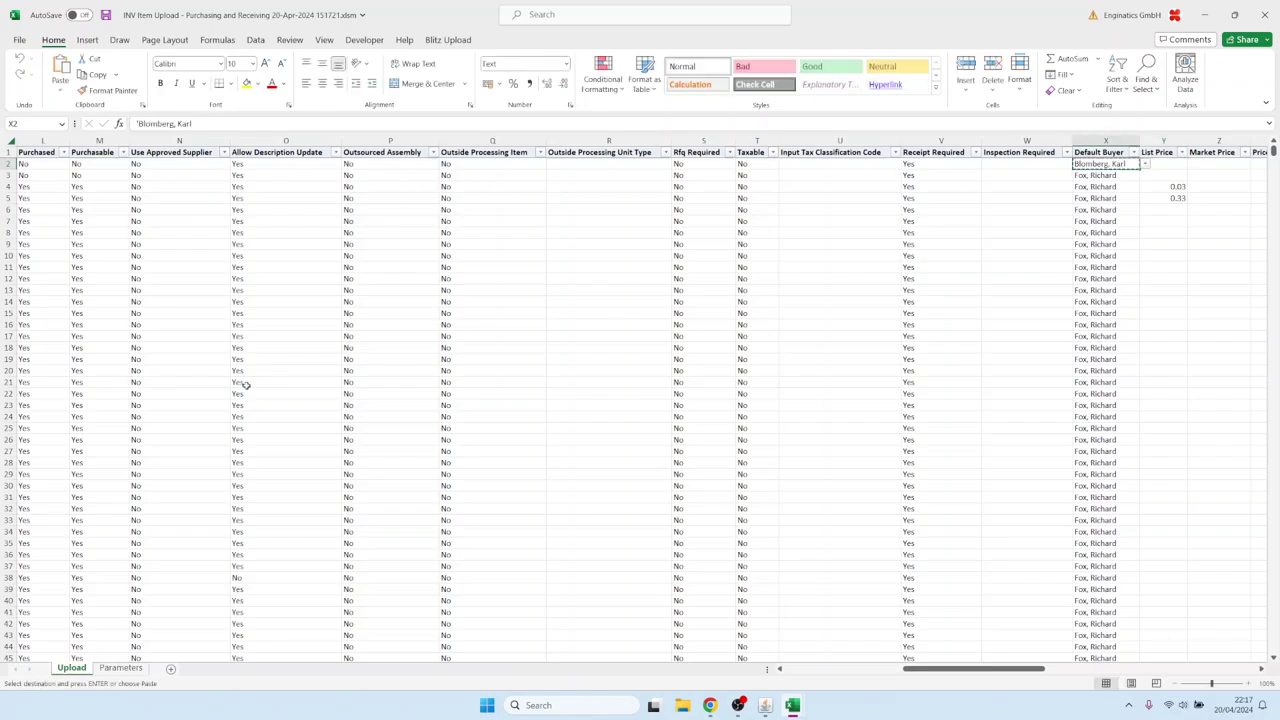
key(ctrl+shift+Down)
key(ctrl+v)
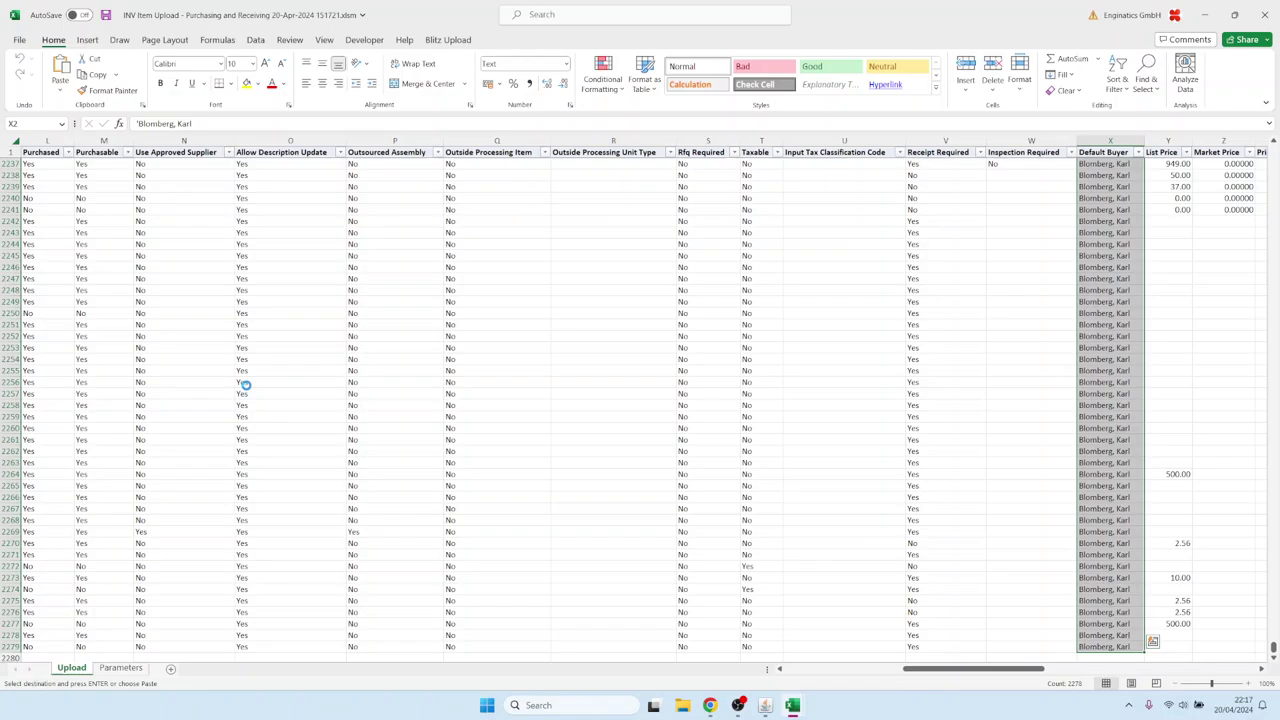
key(ctrl+Home)
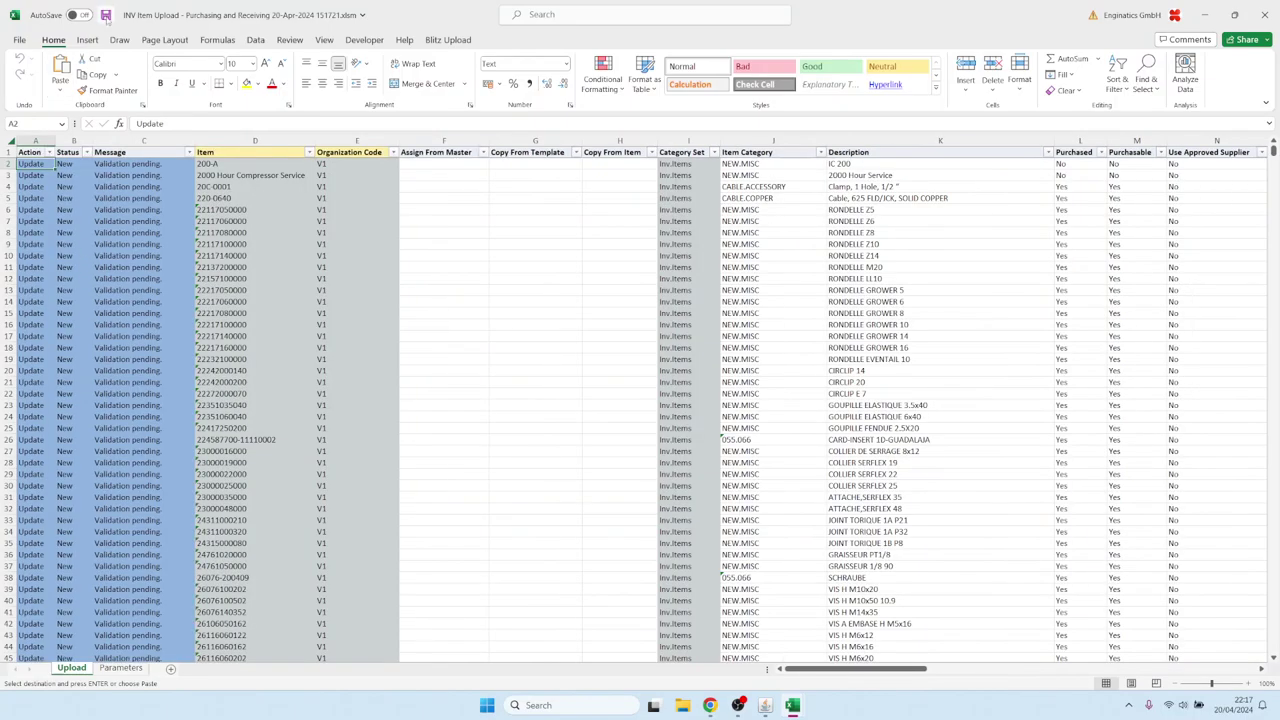
click(105, 15)
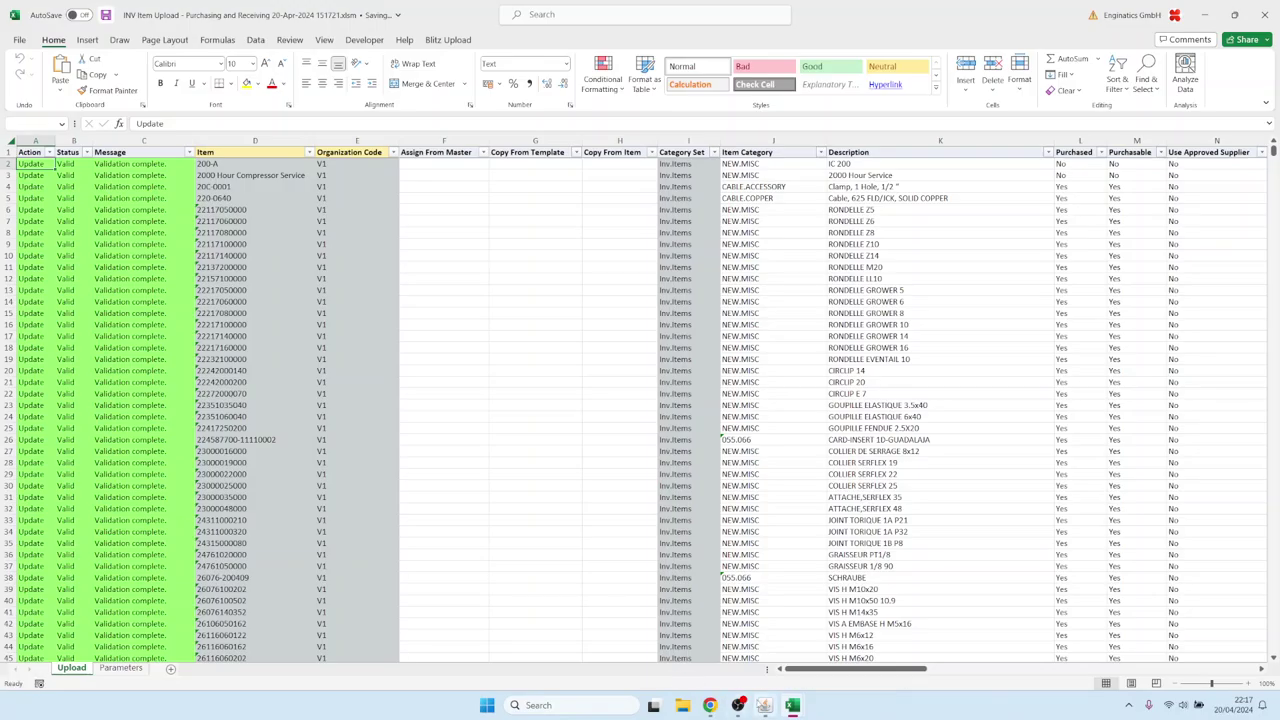
Upload the workbook INV Item Upload - Purchasing and Receiving 20-Apr-2024 151721.xlsm from the Blitz Reports form, close the upload page and return to the form
click(764, 705)
click(78, 155)
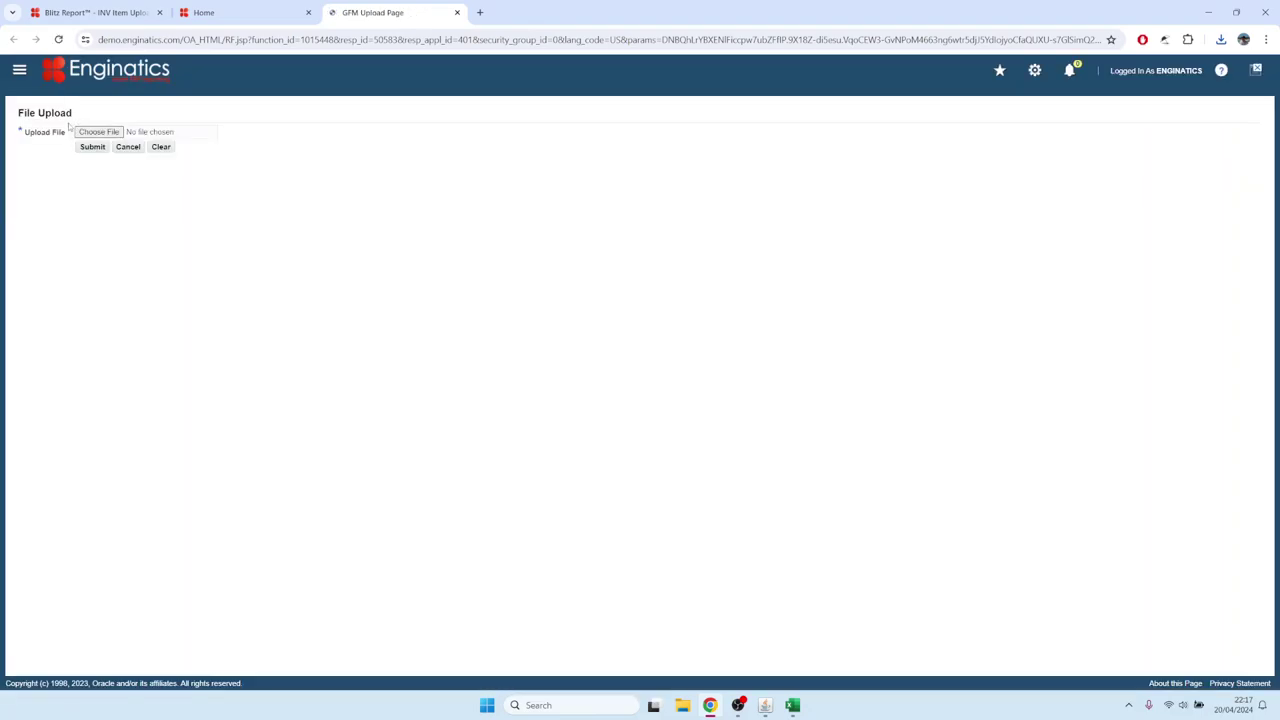
click(96, 132)
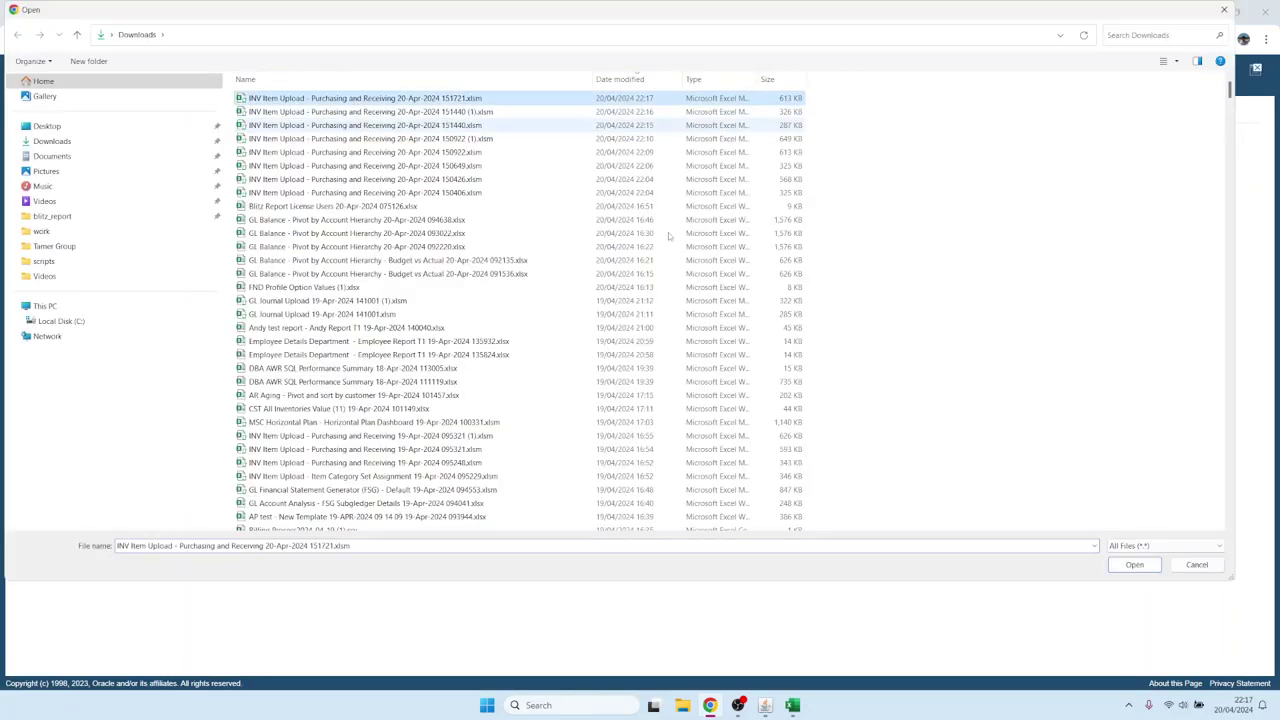
click(1134, 564)
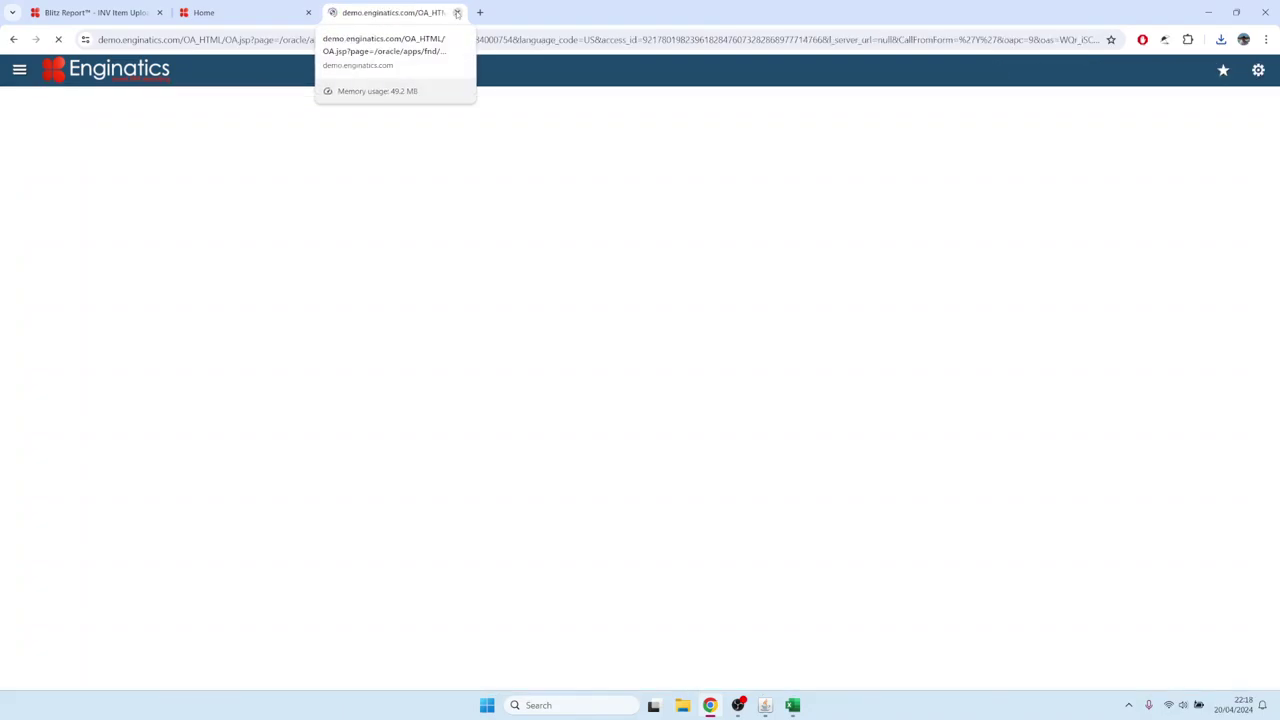
click(457, 12)
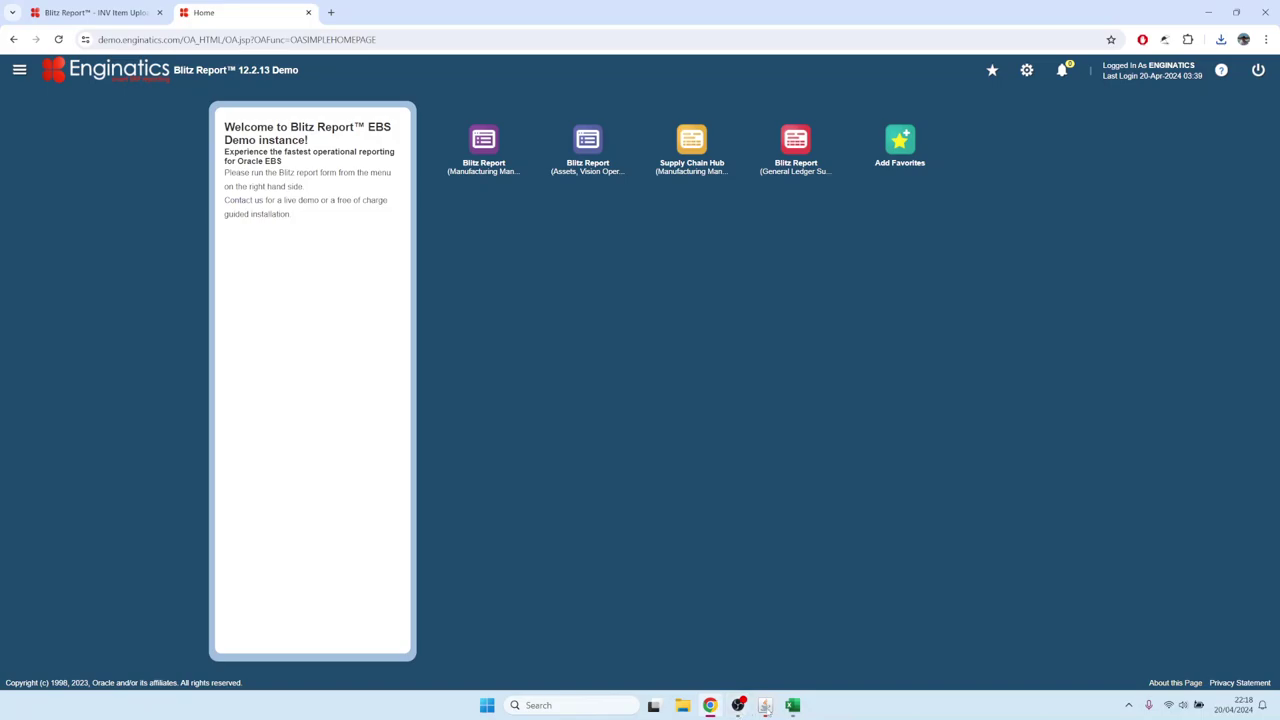
click(765, 705)
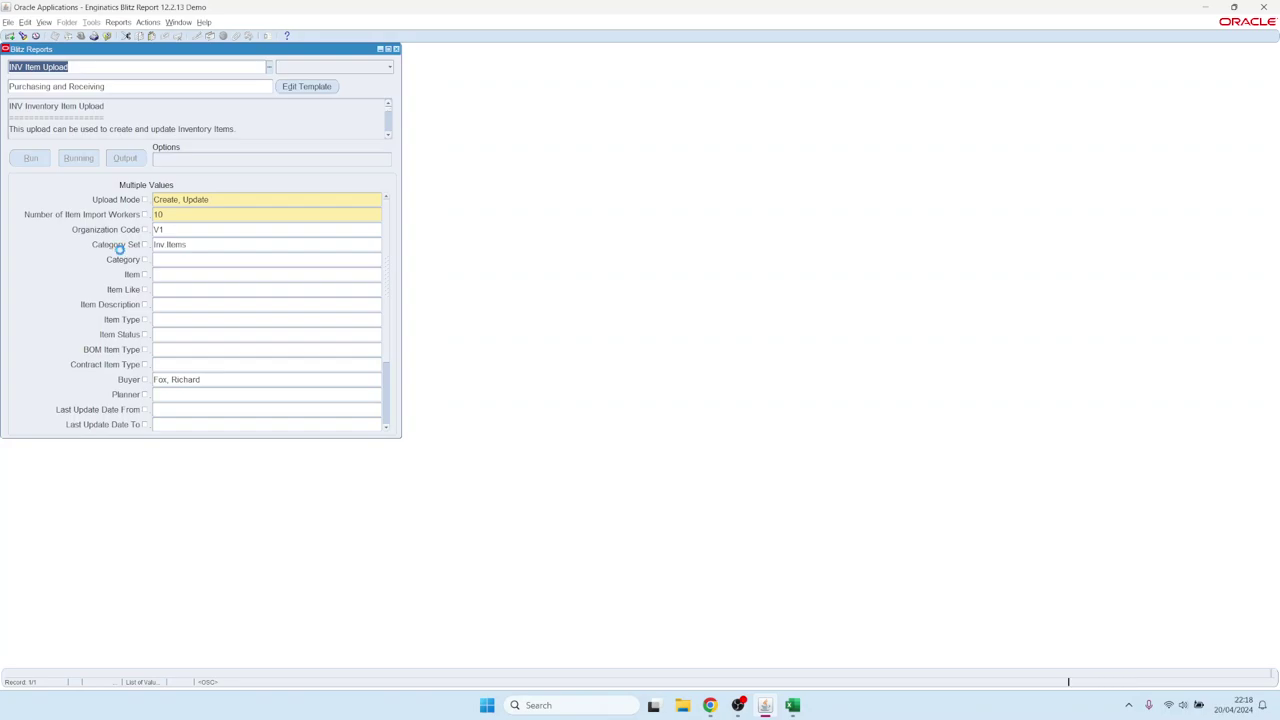
click(158, 214)
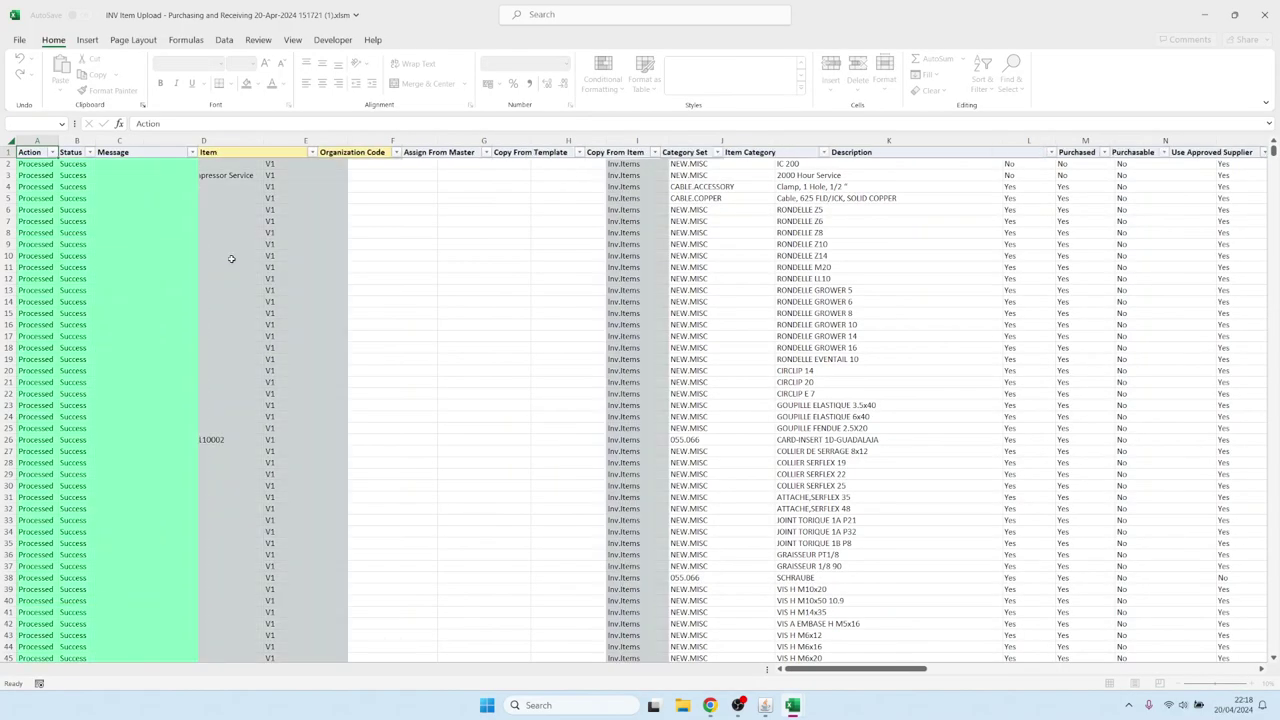
drag(140, 244, 140, 455)
click(237, 337)
scroll(240, 340, down, 14)
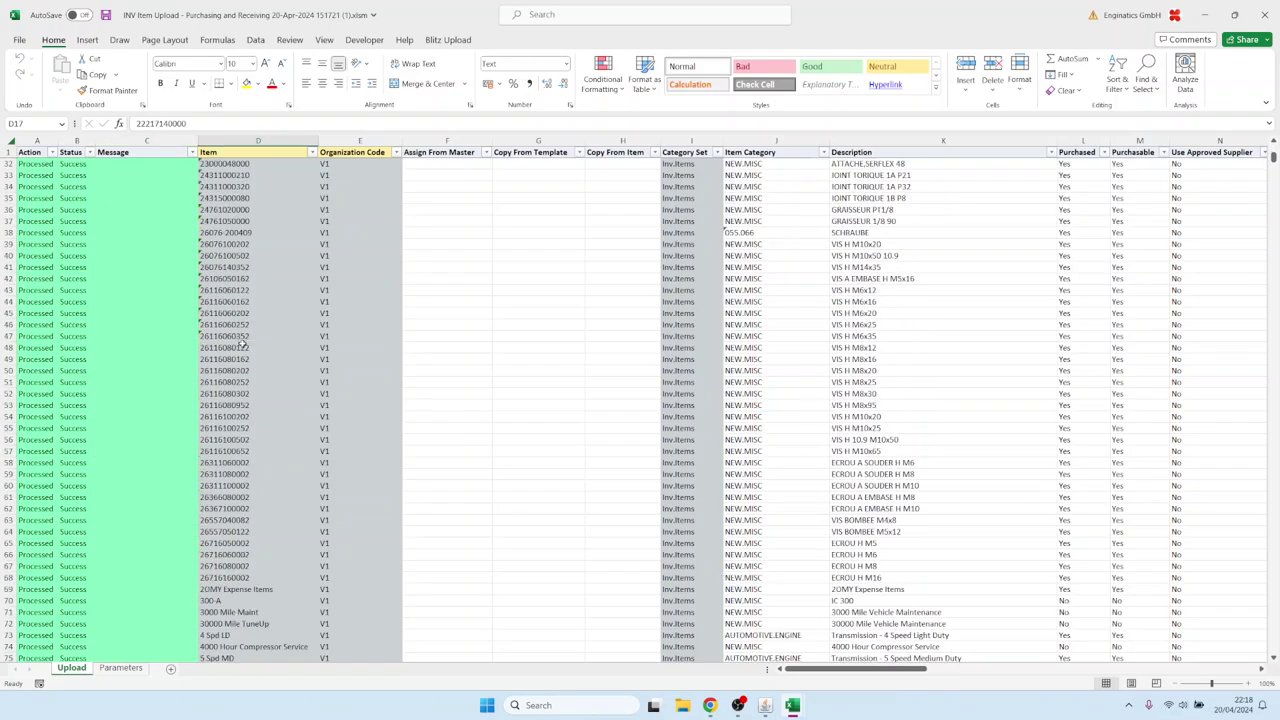
scroll(245, 340, down, 12)
scroll(245, 340, up, 12)
click(249, 313)
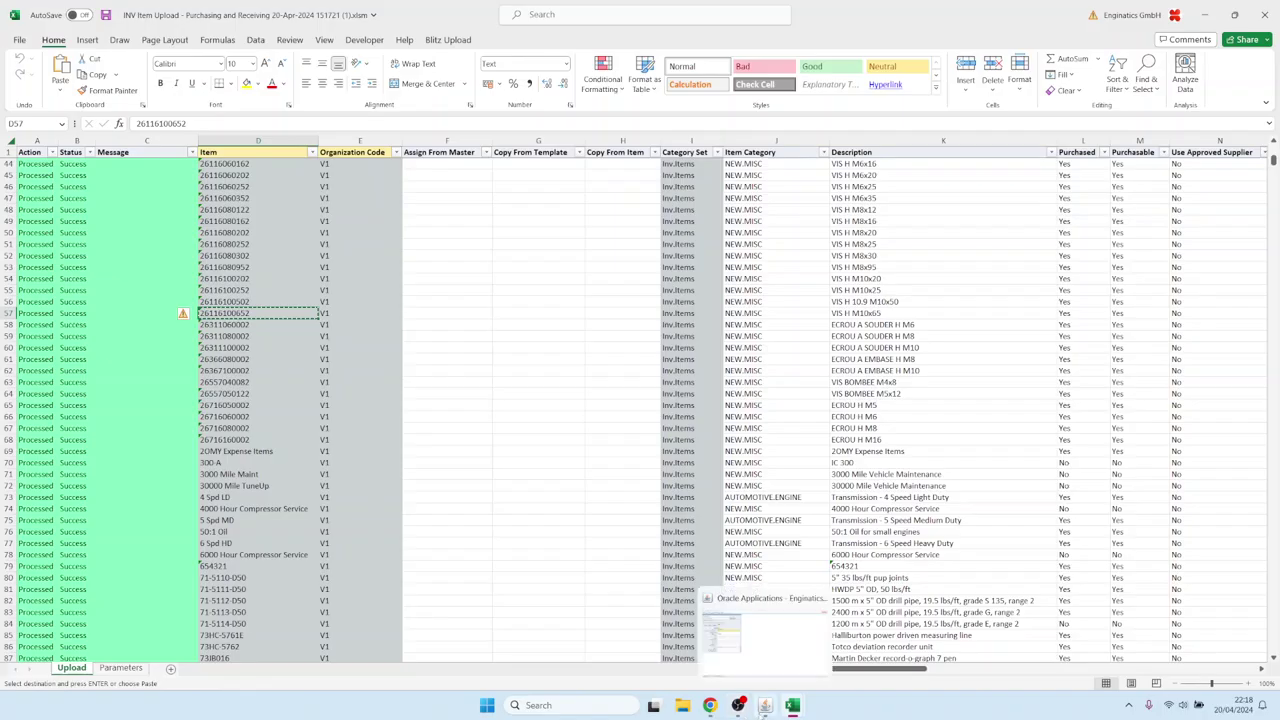
Switch to Oracle Applications, close the Blitz Reports form and open the Master Items form for organization V1
click(765, 705)
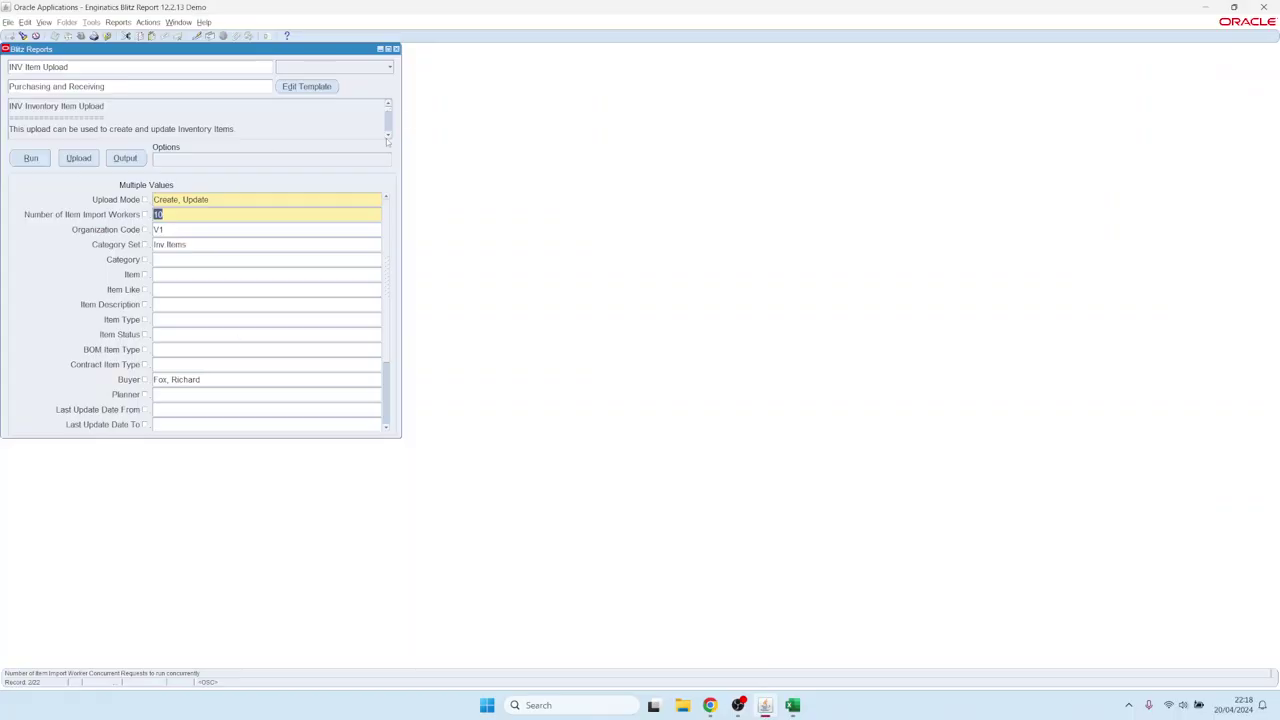
key(F4)
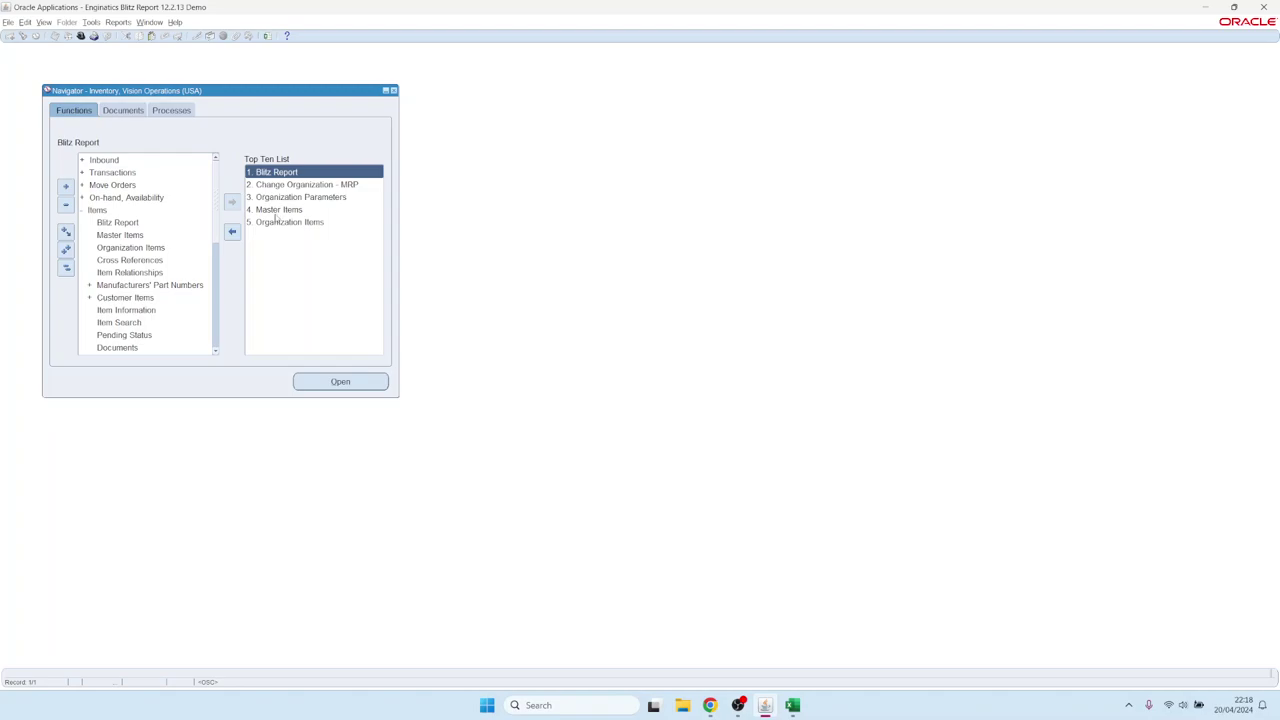
click(278, 211)
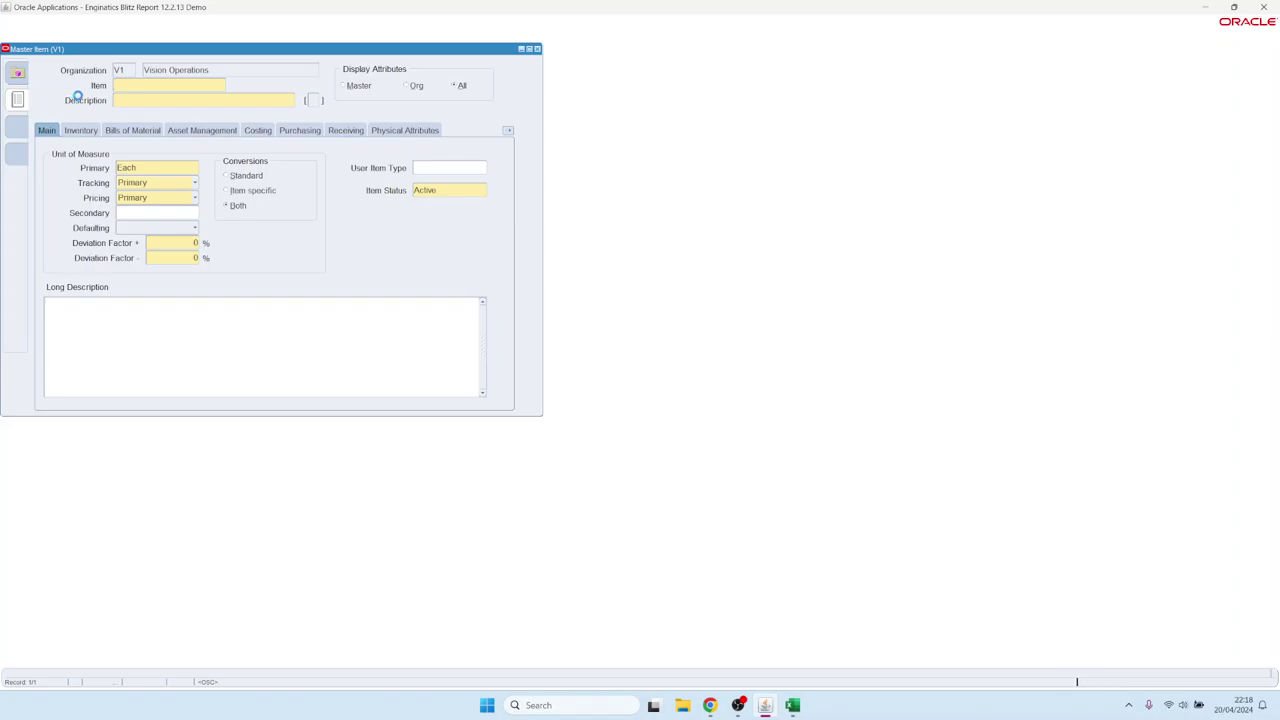
key(F11)
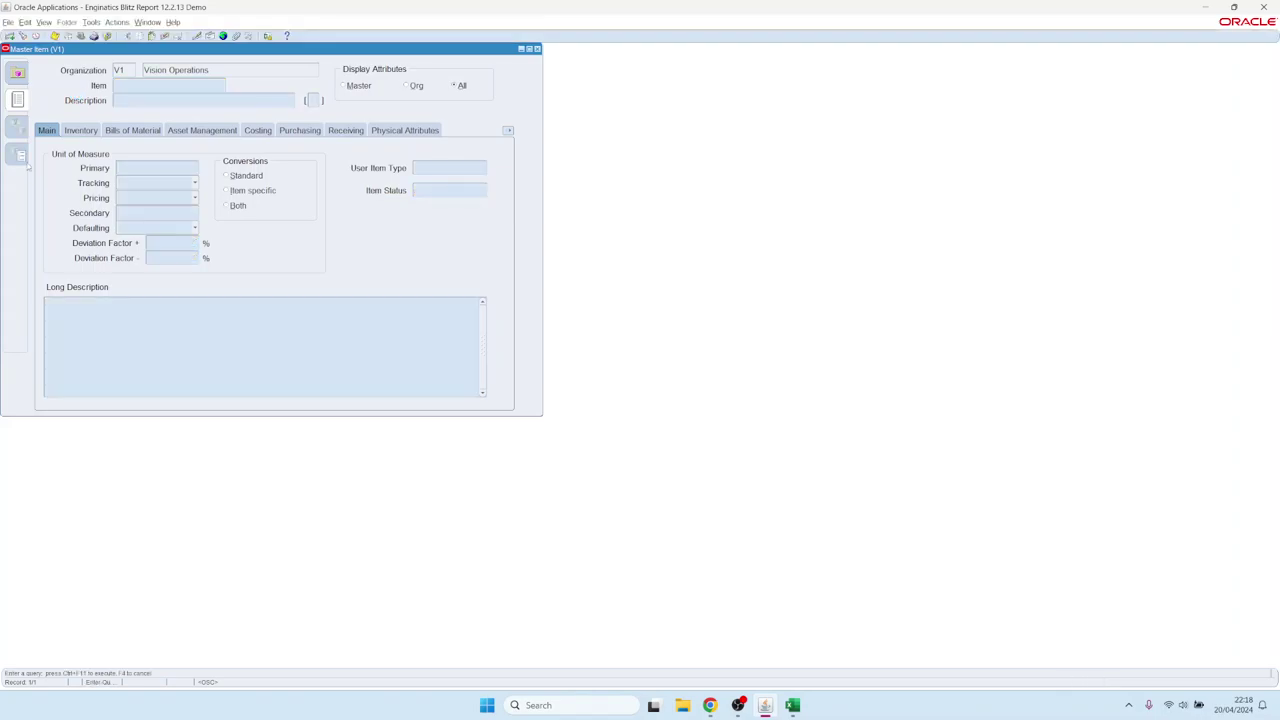
key(ctrl+v)
key(ctrl+F11)
click(303, 132)
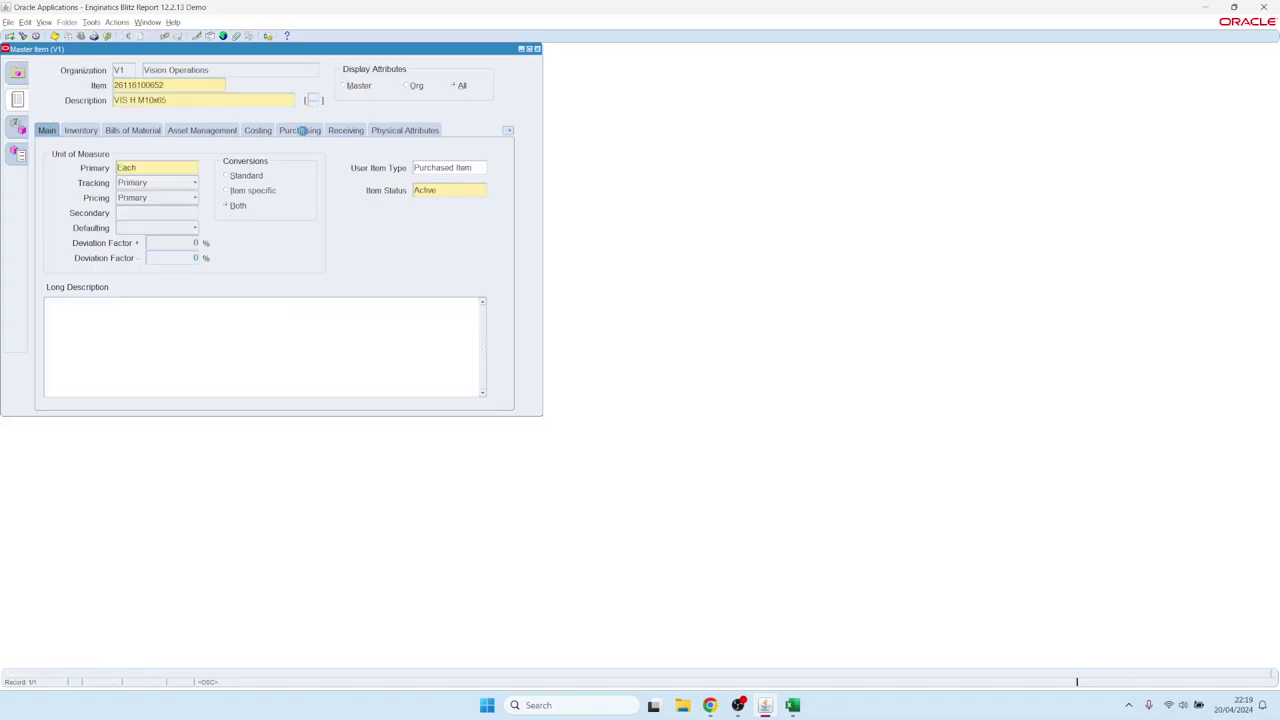
click(241, 257)
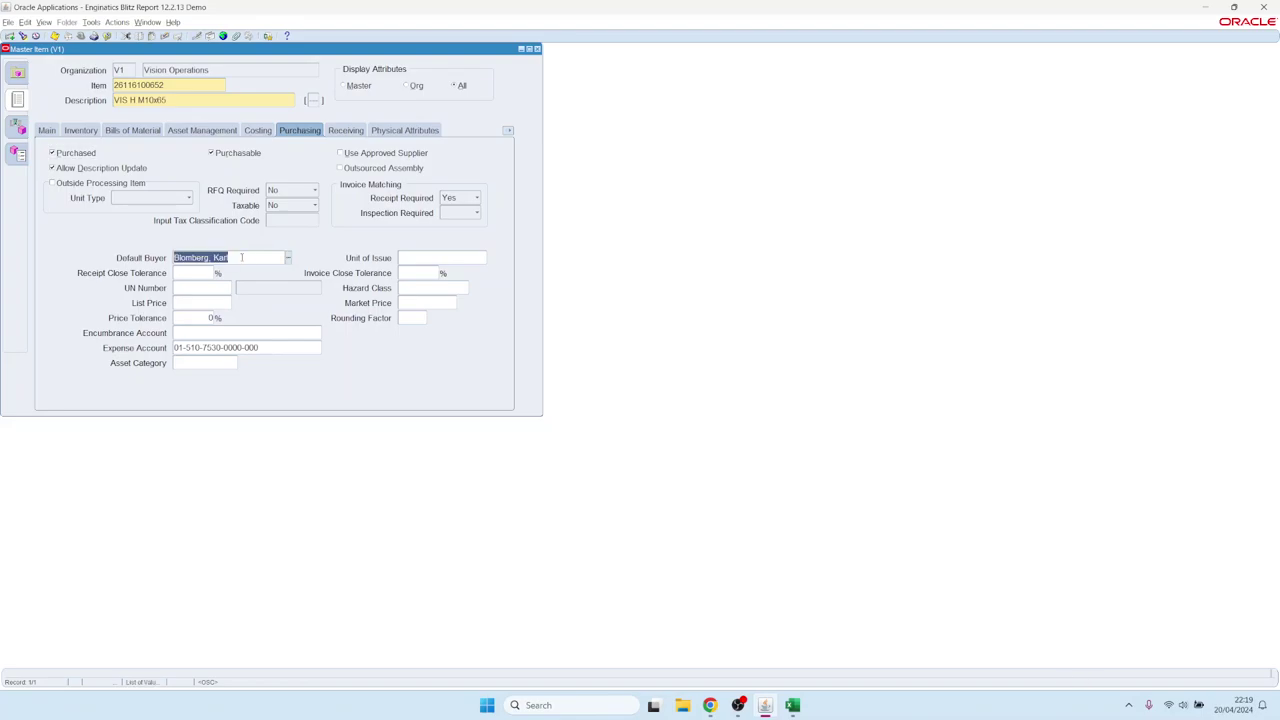